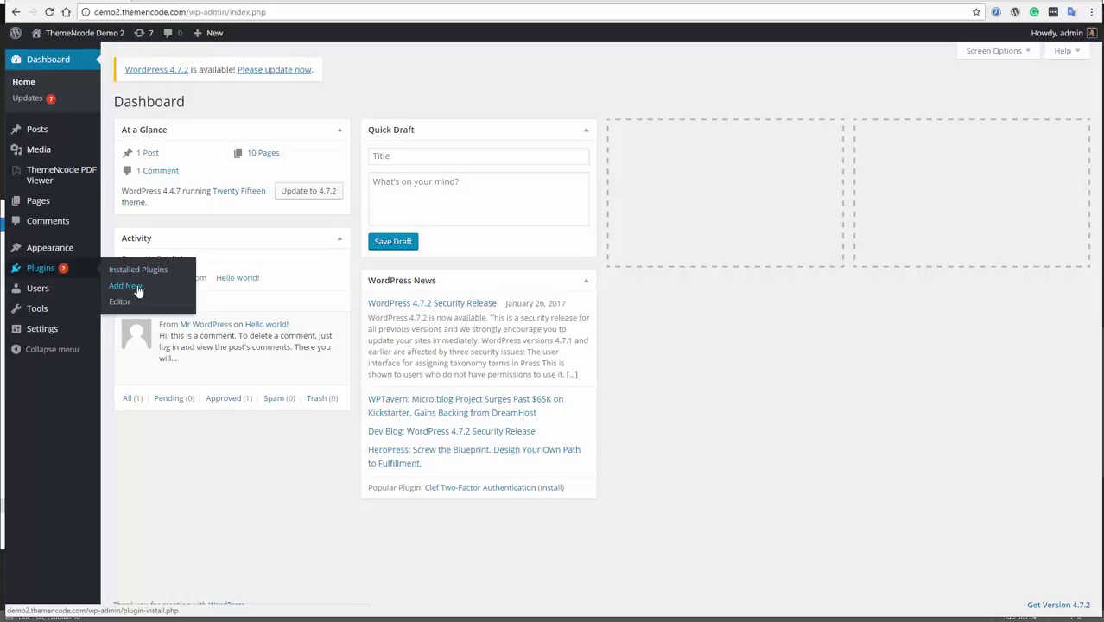
Upload navigative.zip as a plugin, install it, and activate the Navigative PDF viewer addon
click(166, 288)
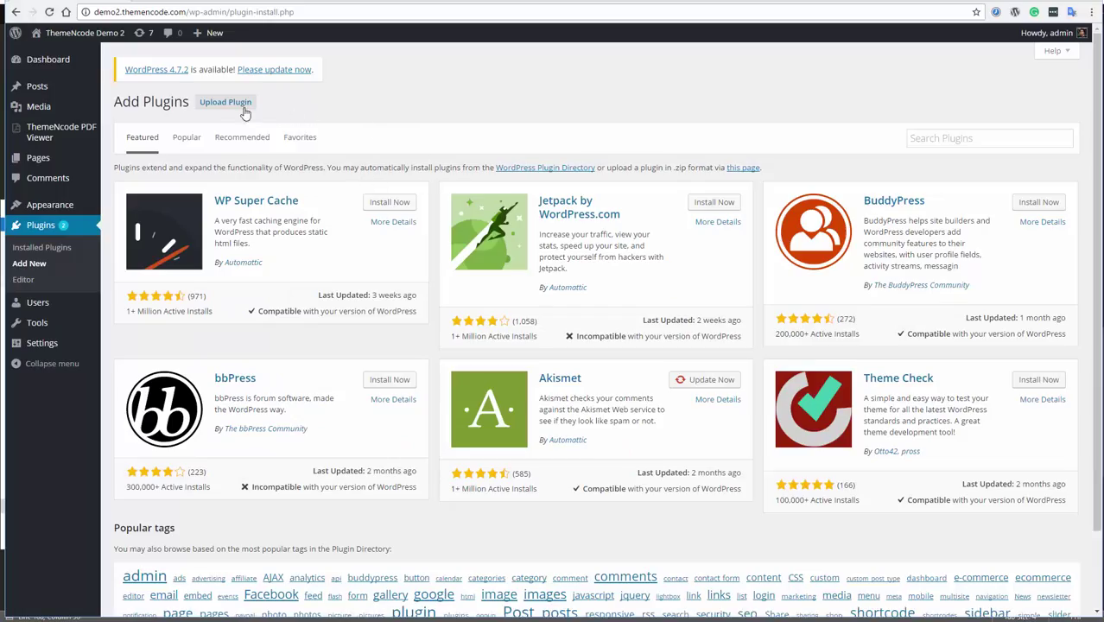
click(245, 109)
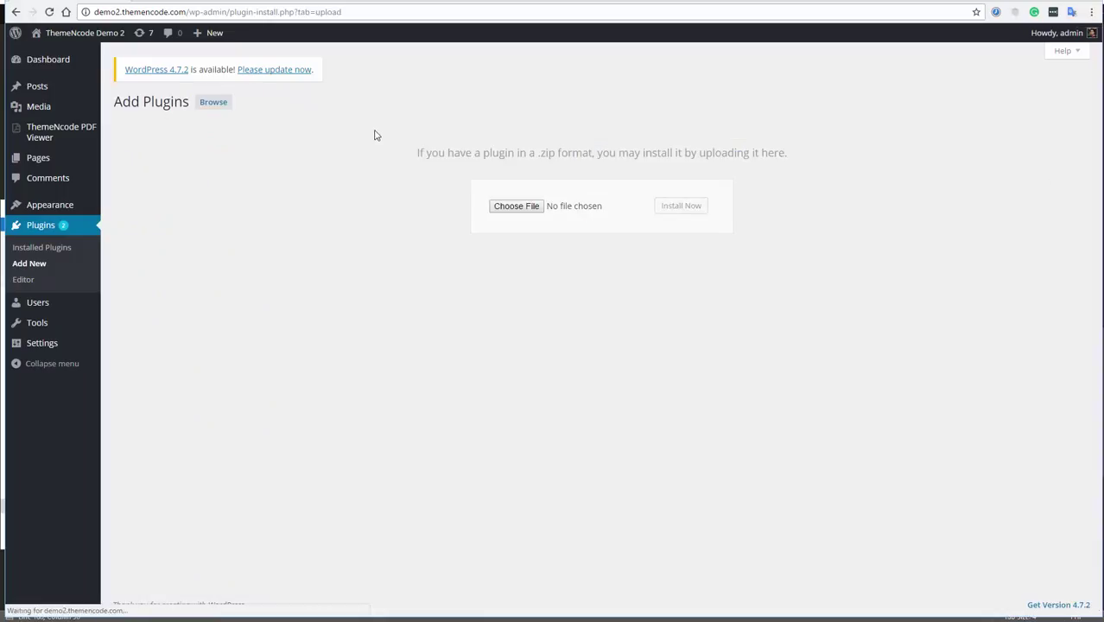
click(517, 207)
double_click(182, 90)
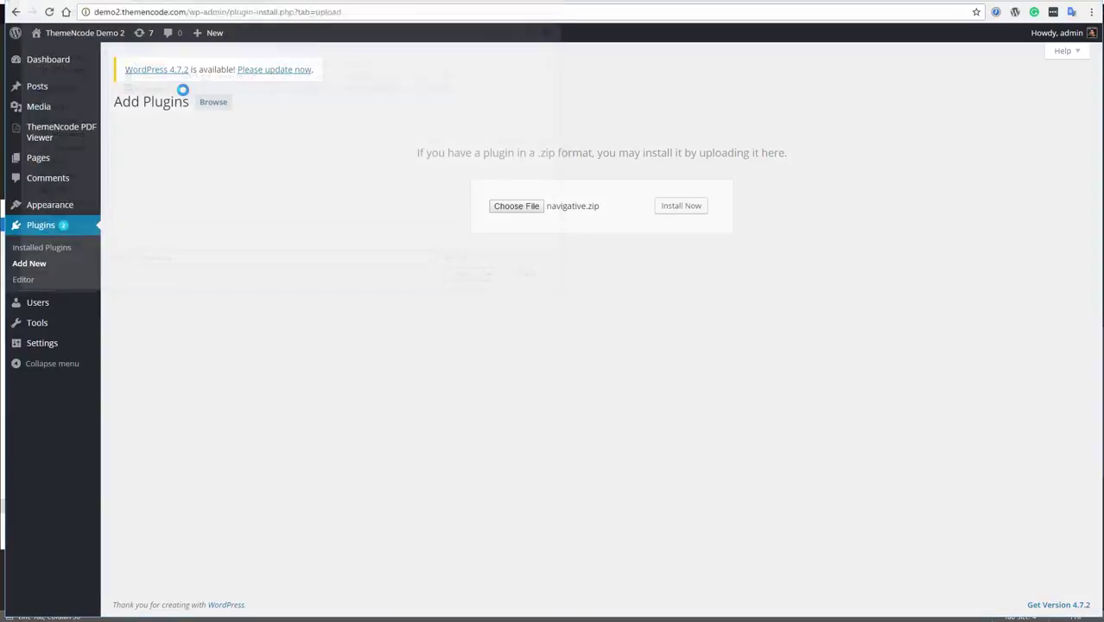
click(681, 207)
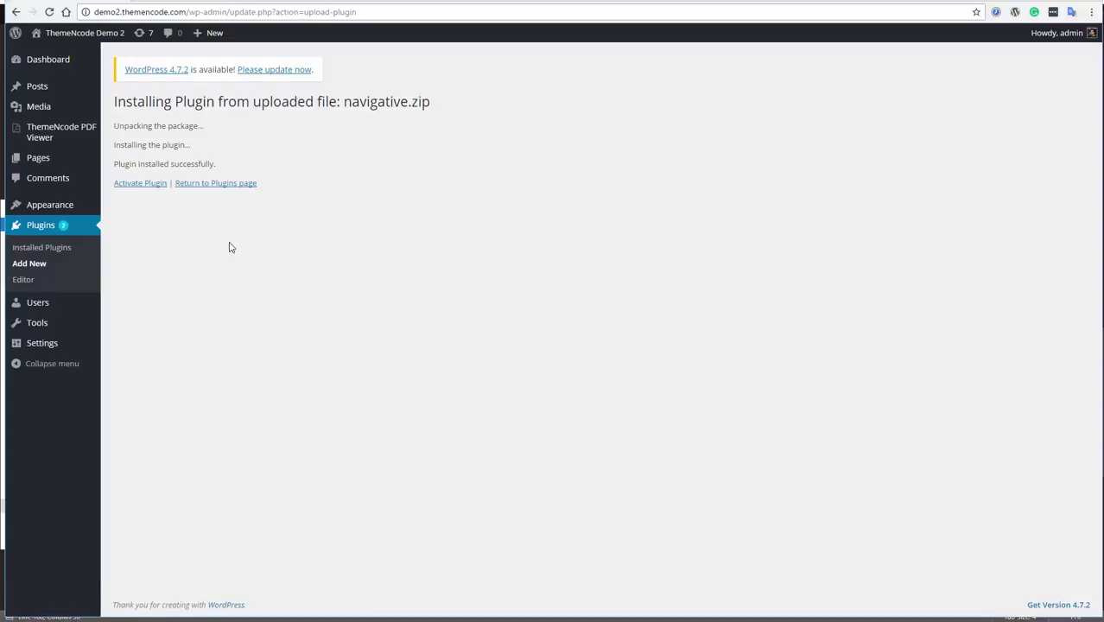
click(149, 188)
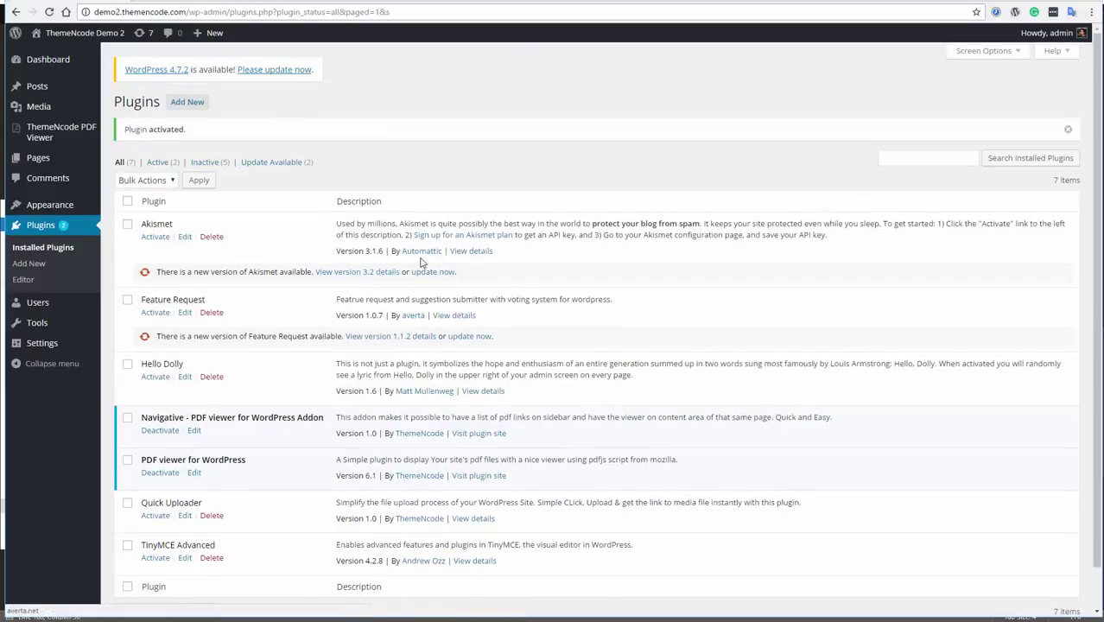
scroll(432, 320, down, 1)
scroll(399, 354, up, 1)
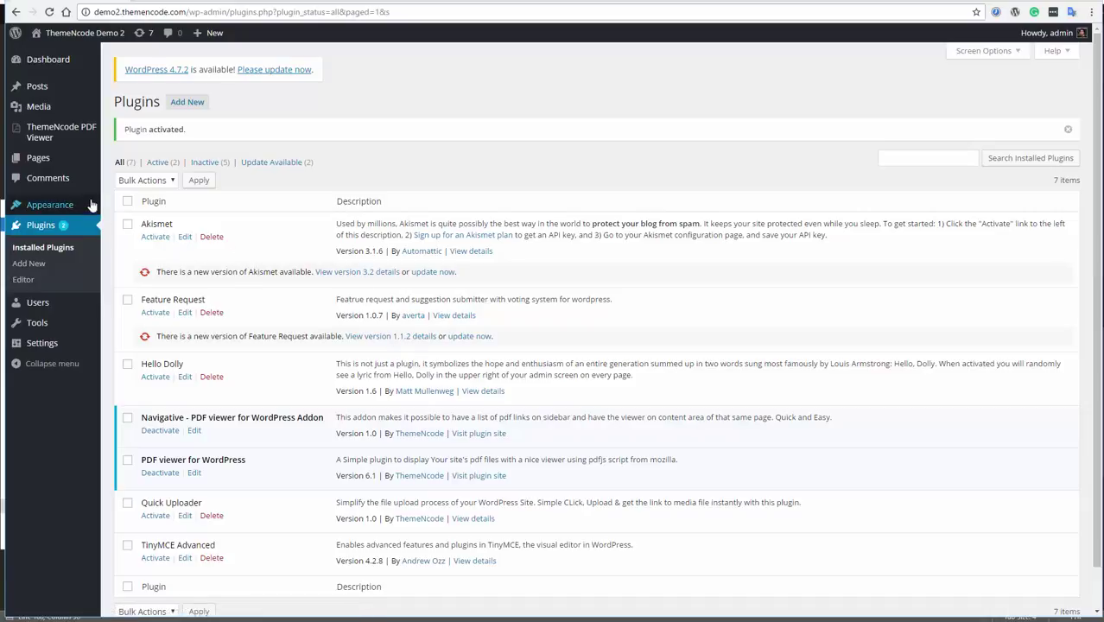
Create a new page titled 'Navigate test' and bring up its Navigative shortcode settings
mouse_move(38, 157)
click(127, 176)
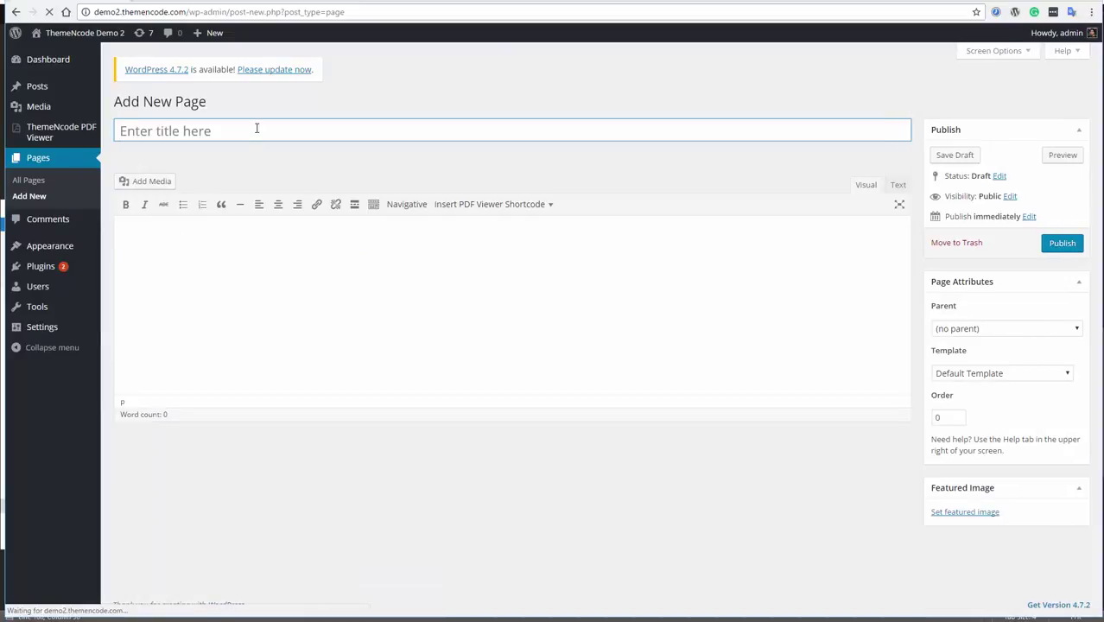
text(Nav)
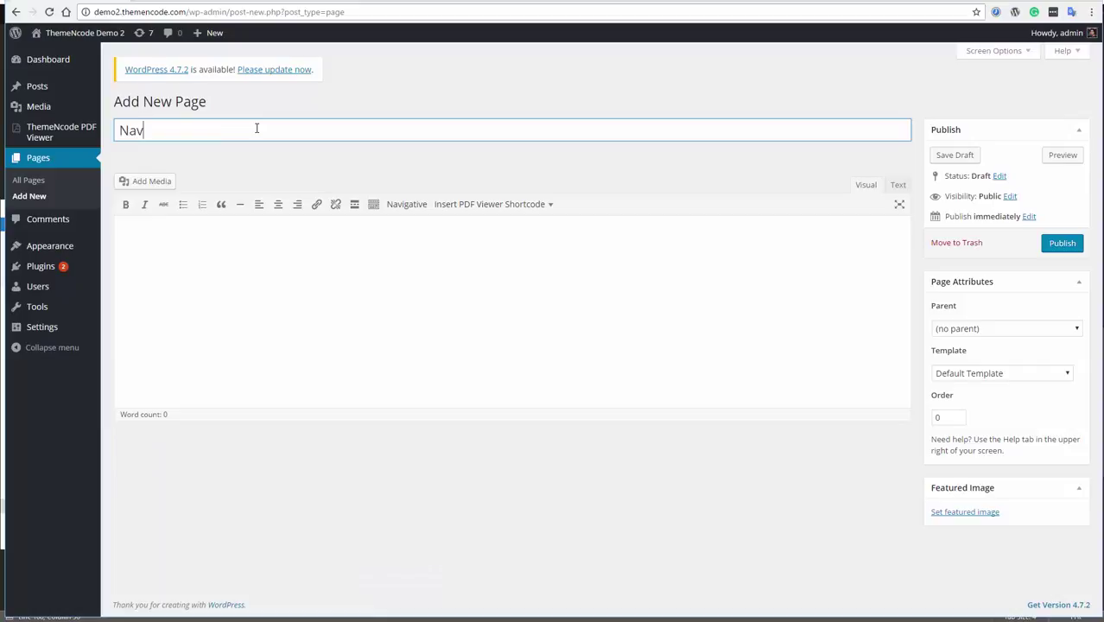
text(igate )
text(test)
click(246, 268)
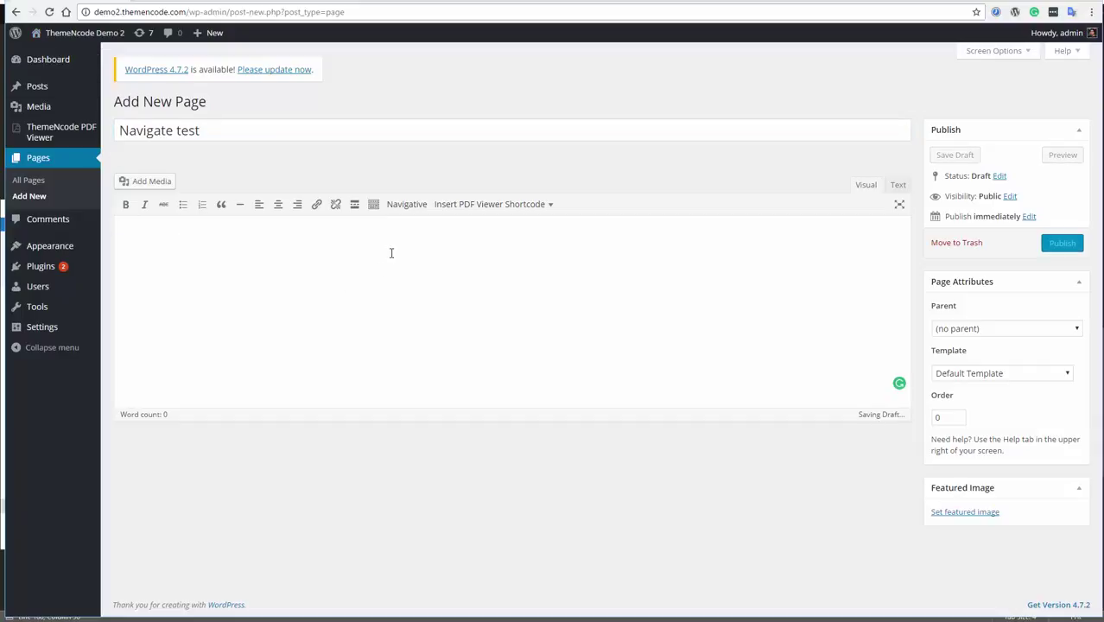
click(408, 206)
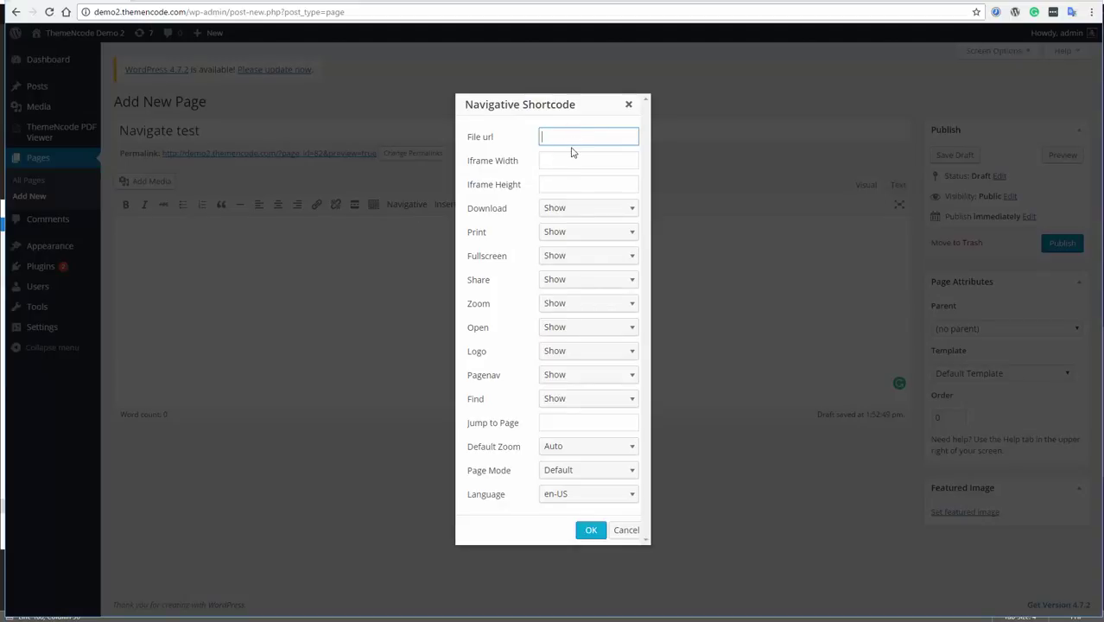
Close the shortcode settings and open the PDF viewer's Upload PDF File page in a new tab
click(628, 104)
mouse_move(60, 132)
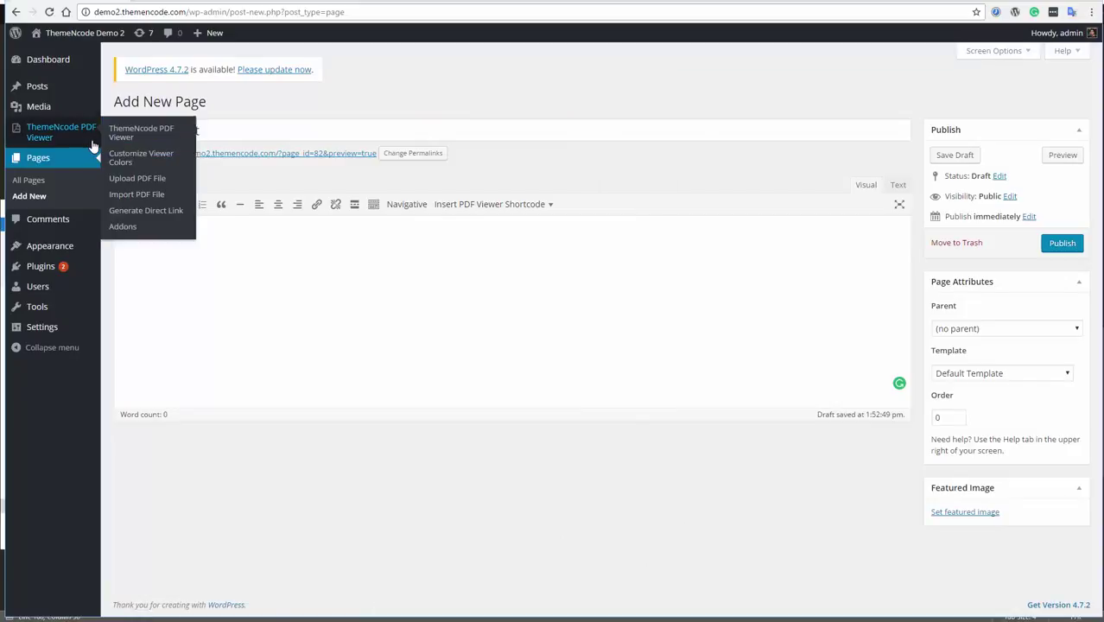
right_click(148, 184)
key(Escape)
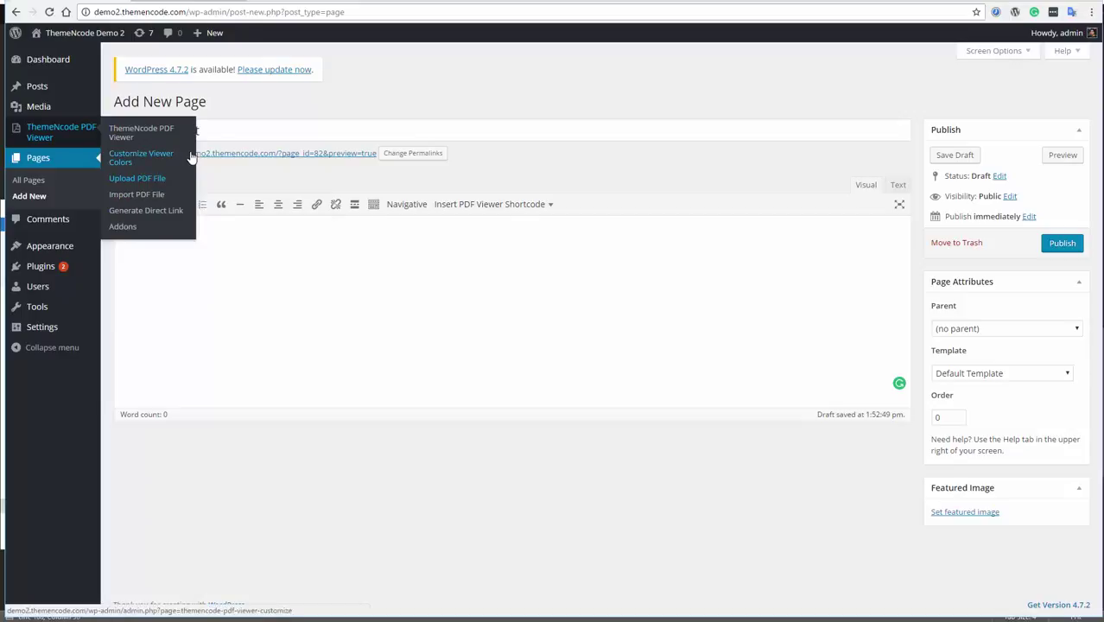
click(201, 1)
Pick pdflink2.pdf in the media library, then get and copy its link
click(562, 136)
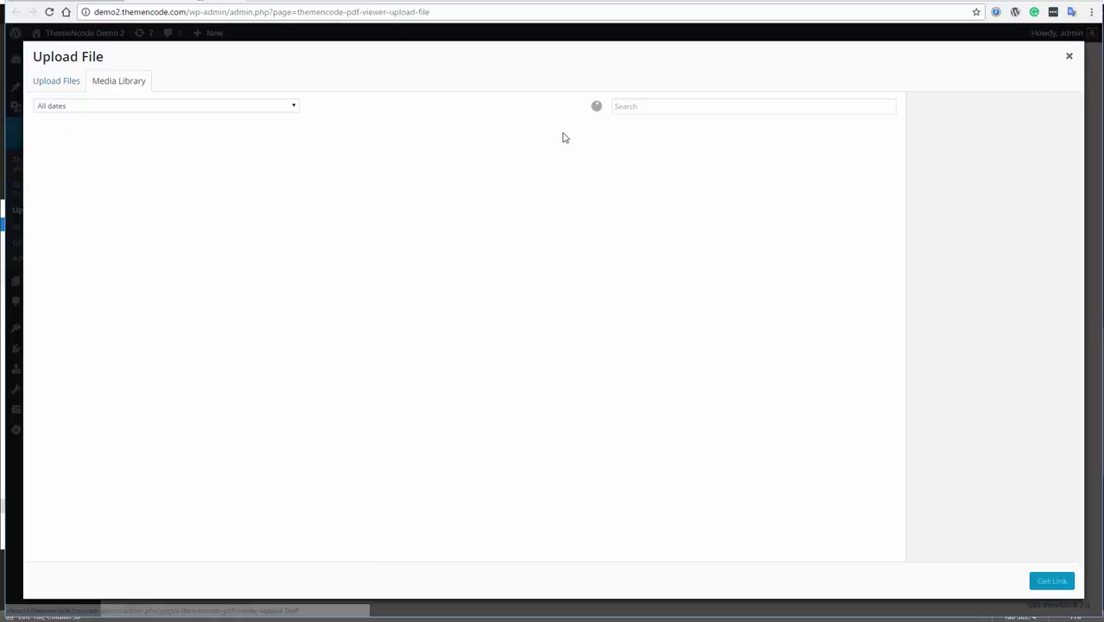
click(512, 177)
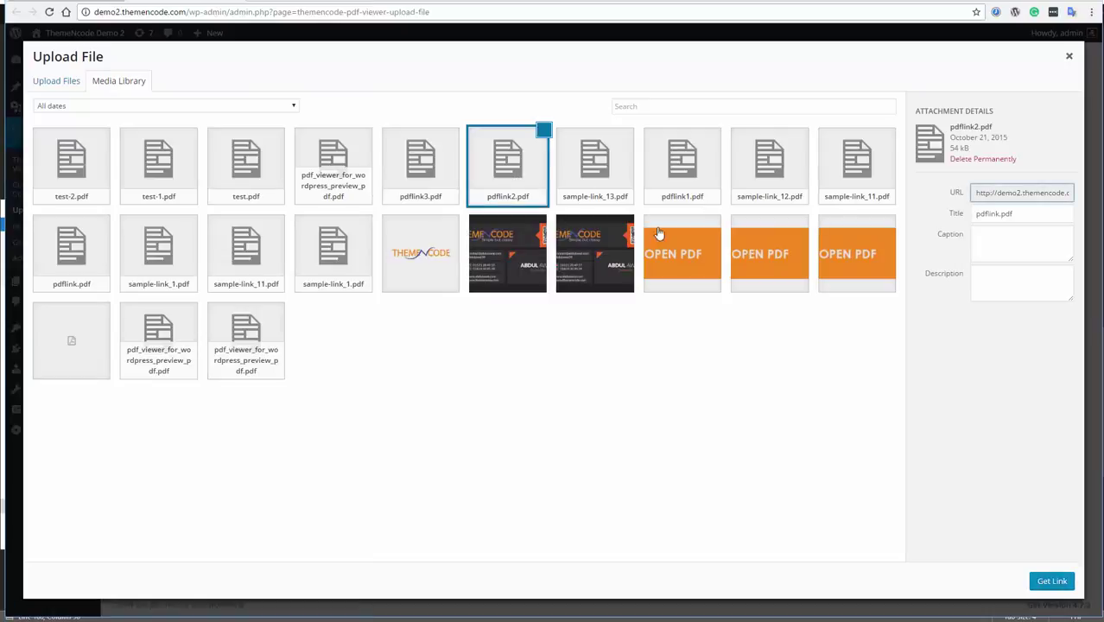
click(1052, 581)
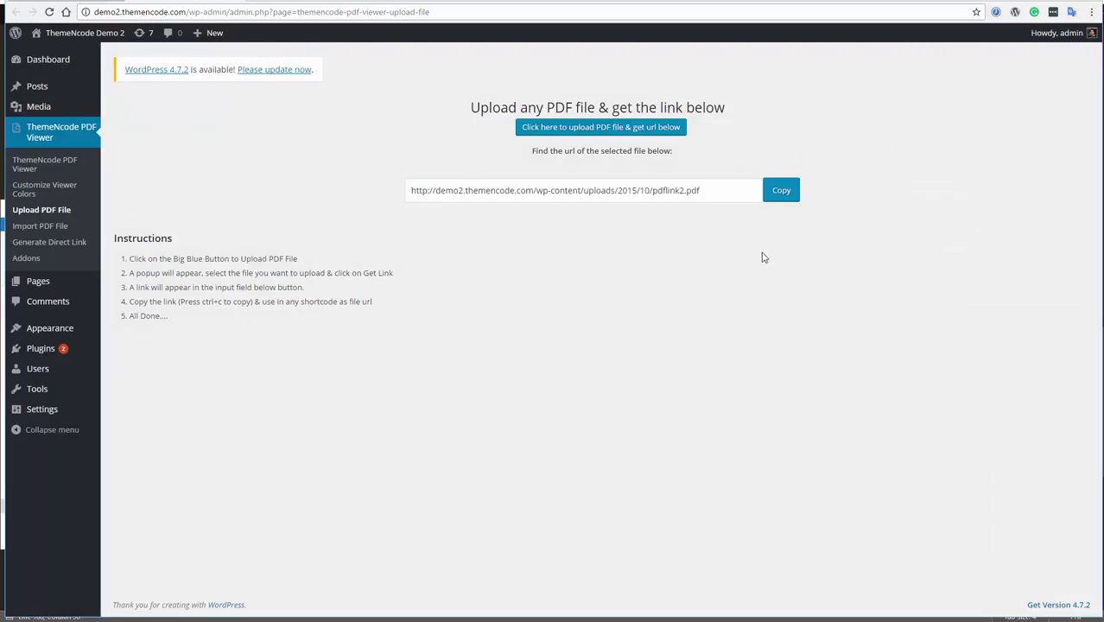
click(783, 193)
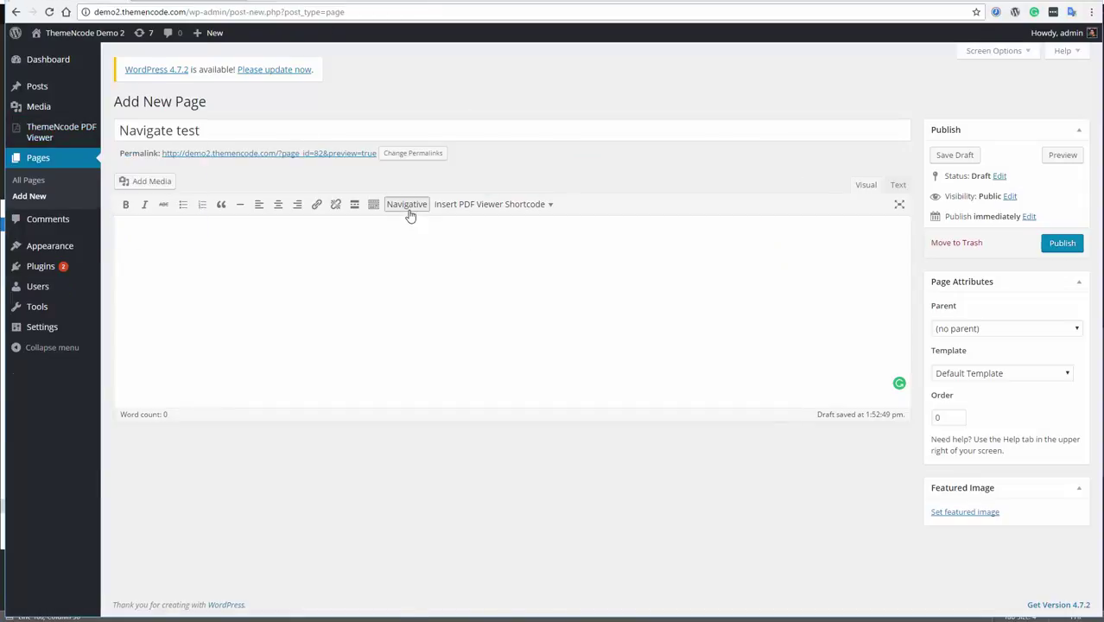
Insert a Navigative shortcode with the pasted pdflink2.pdf URL, width 800 and height 1000
click(410, 209)
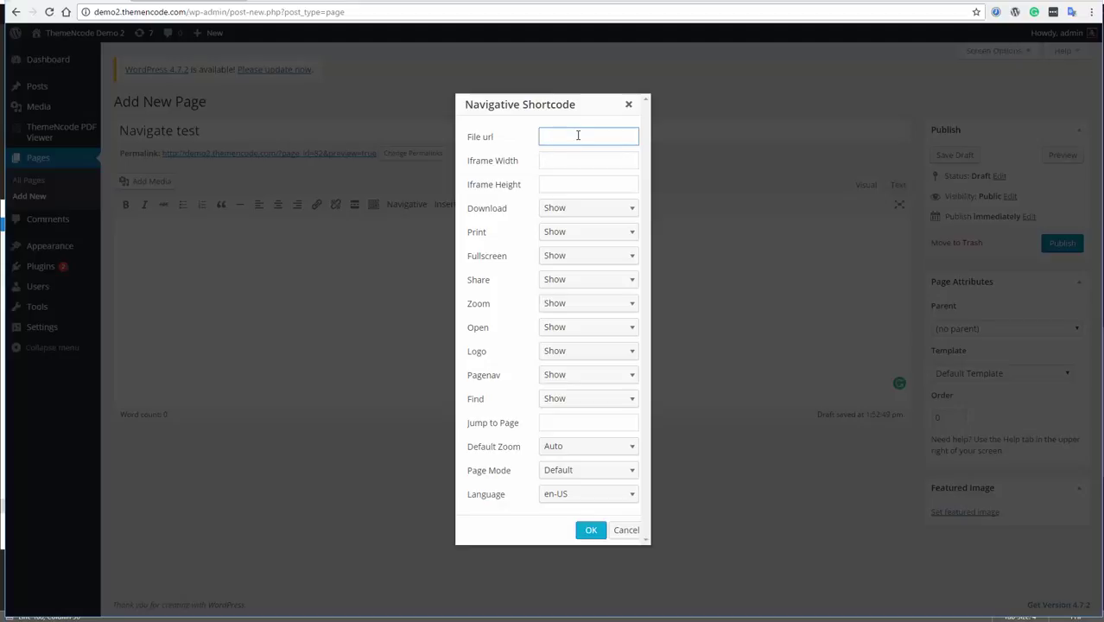
key(ctrl+v)
click(574, 157)
text(800)
key(Tab)
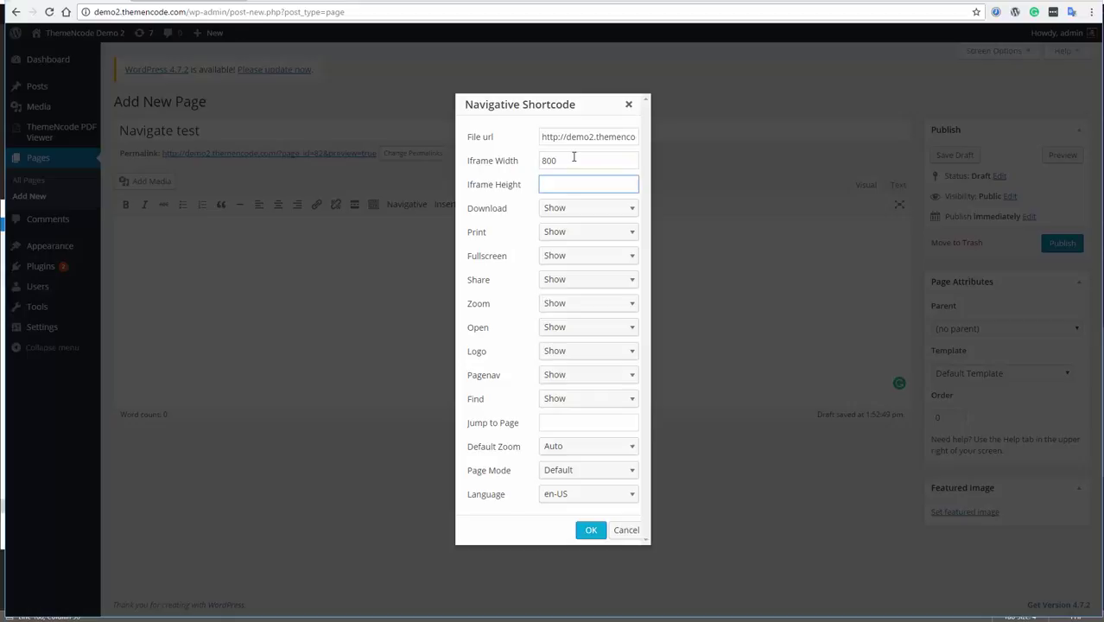
text(1000)
click(587, 533)
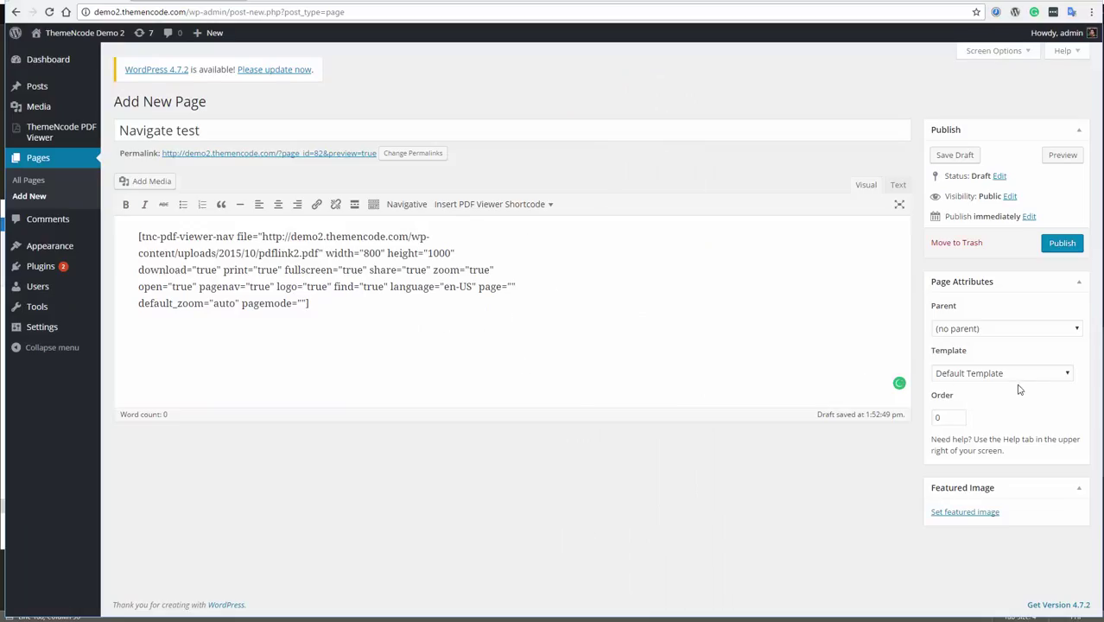
Publish the Navigate test page and open the live page in a new tab
click(1063, 246)
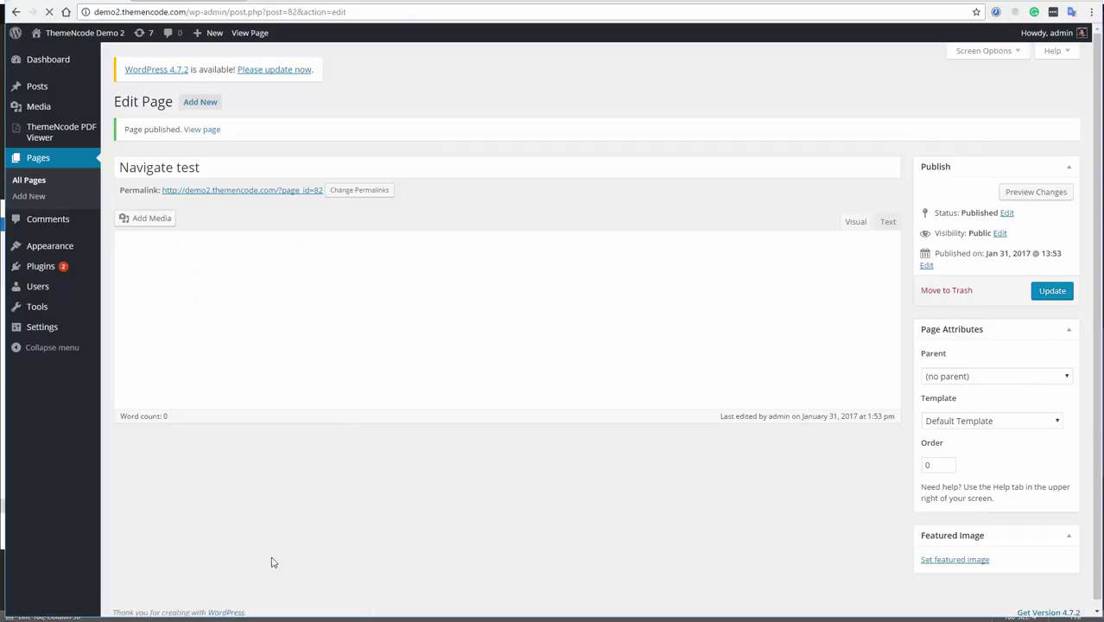
right_click(213, 132)
click(231, 137)
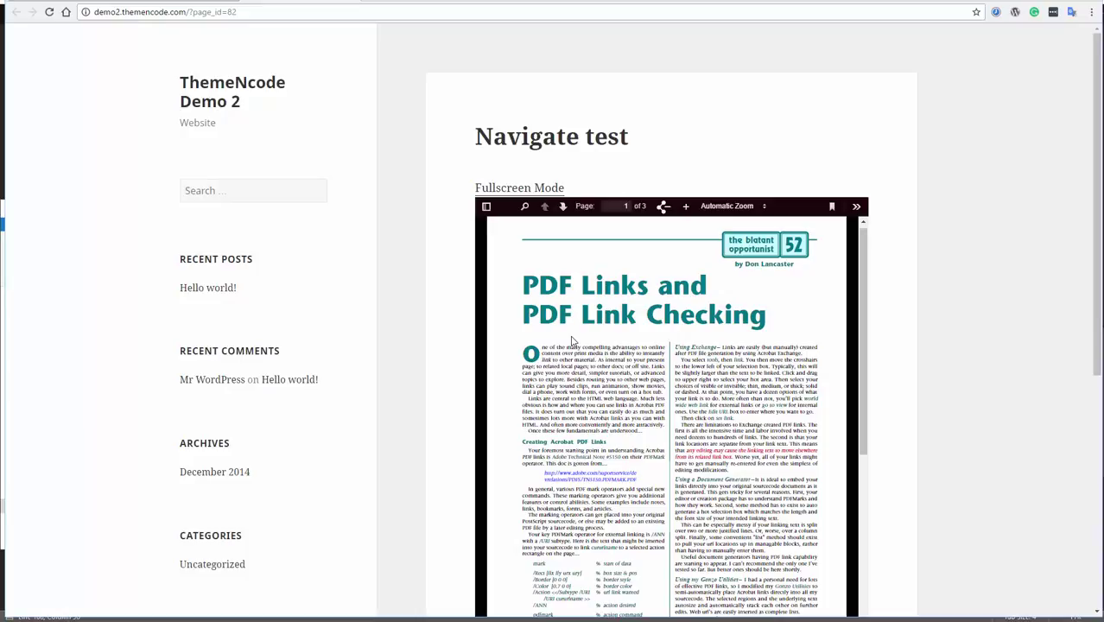
Scroll through the live page to check the embedded pdflink2.pdf viewer
scroll(402, 272, down, 5)
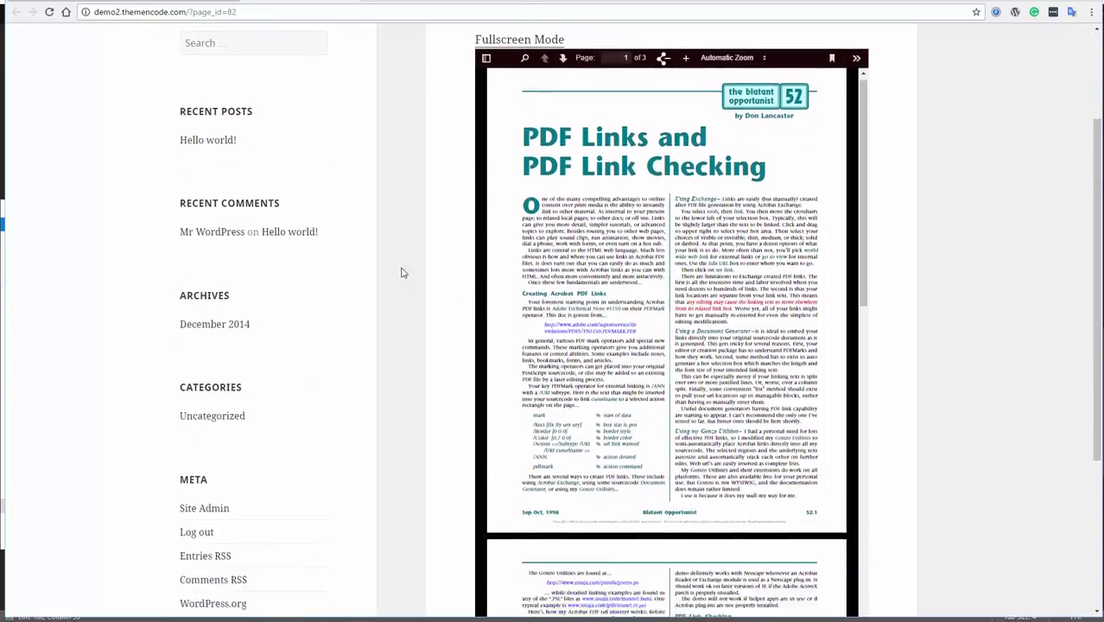
scroll(468, 277, down, 2)
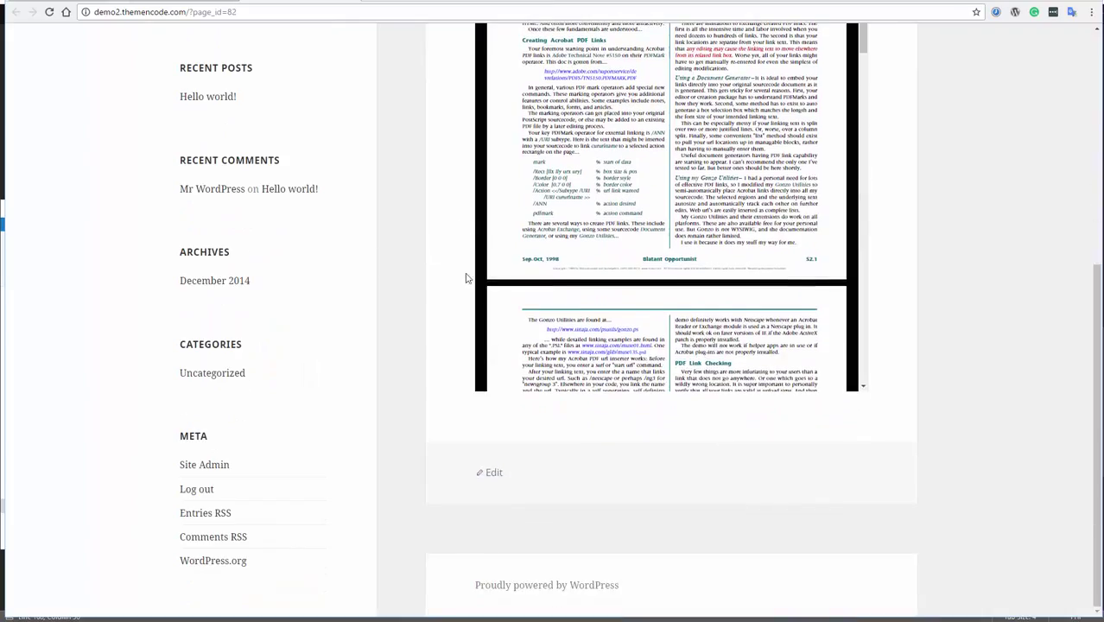
scroll(291, 389, up, 5)
scroll(205, 196, up, 3)
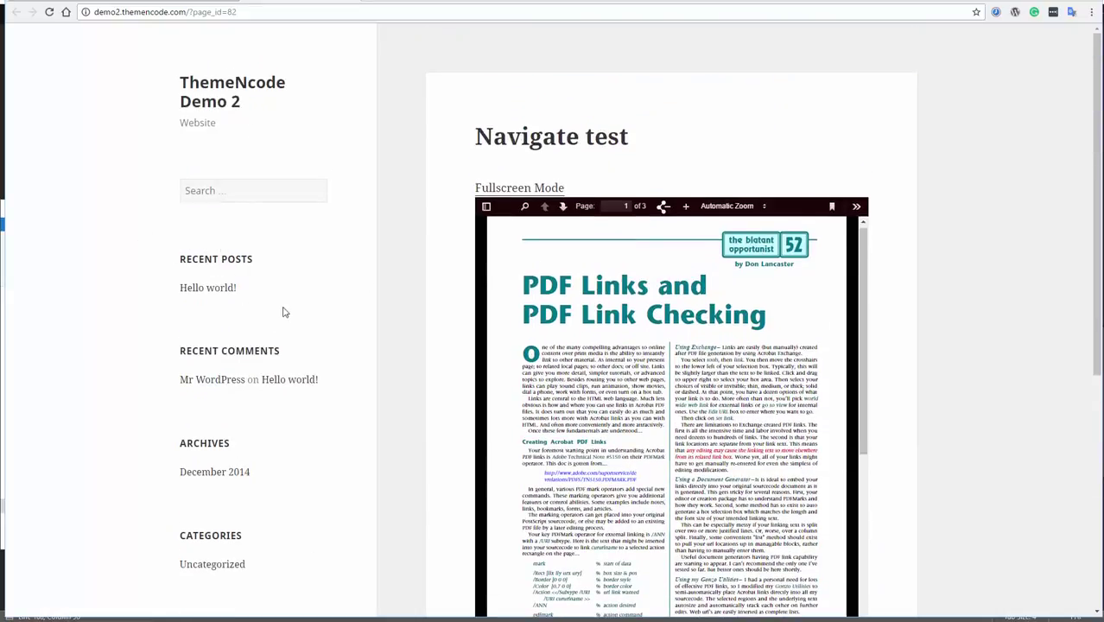
scroll(304, 313, down, 1)
scroll(309, 309, down, 4)
scroll(127, 41, down, 1)
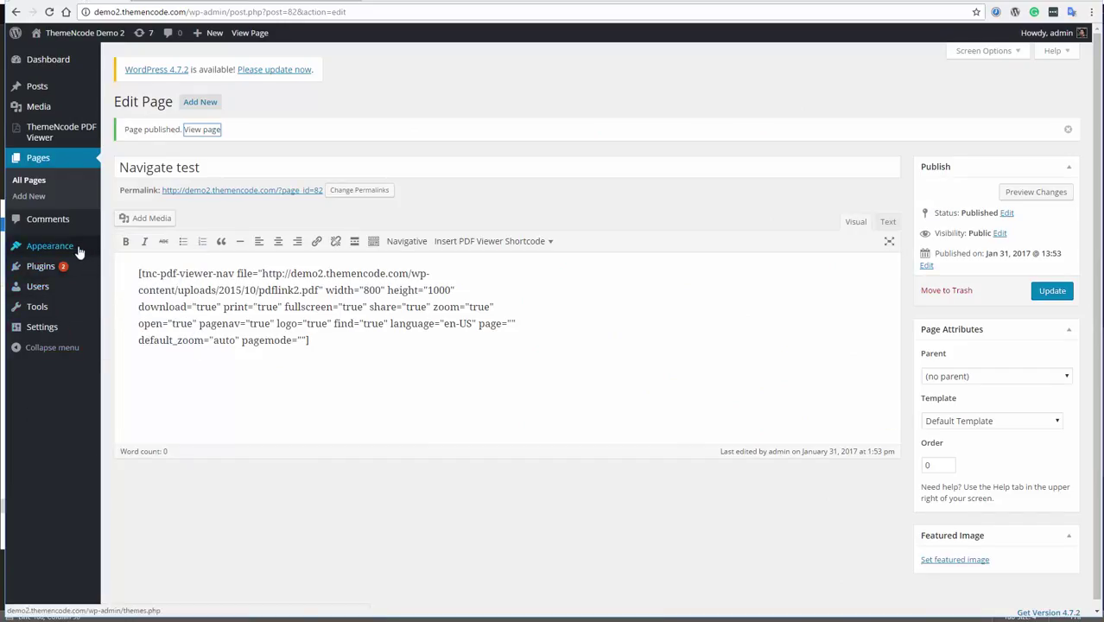
Add the Navigative widget to the sidebar and set Display On to 'Navigate test'
right_click(125, 281)
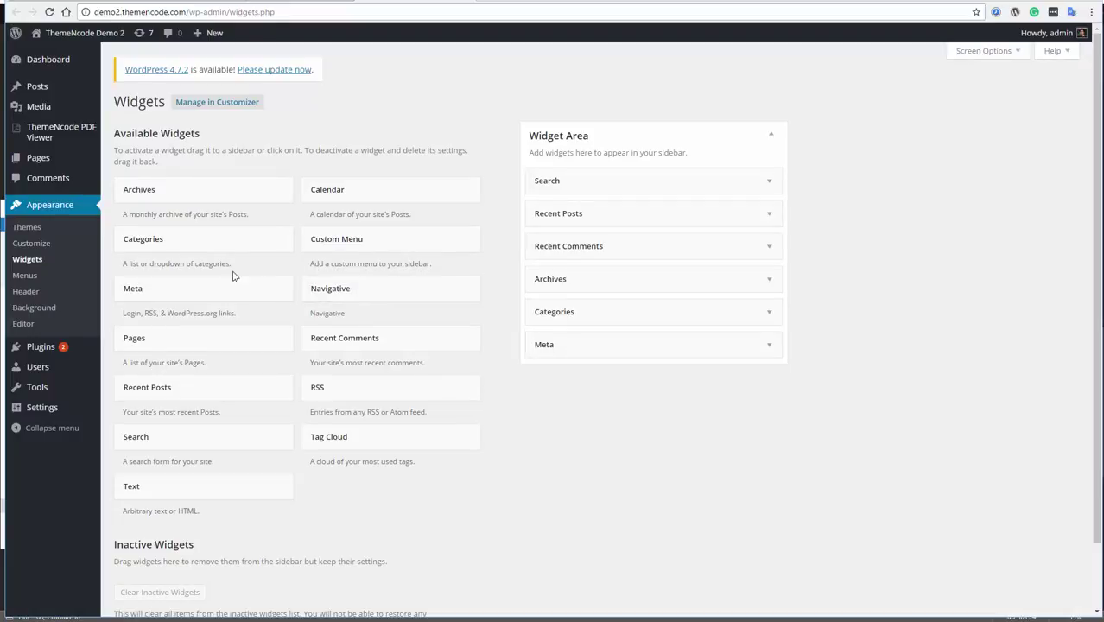
mouse_move(367, 287)
mouse_down()
mouse_move(616, 355)
mouse_move(621, 382)
mouse_up()
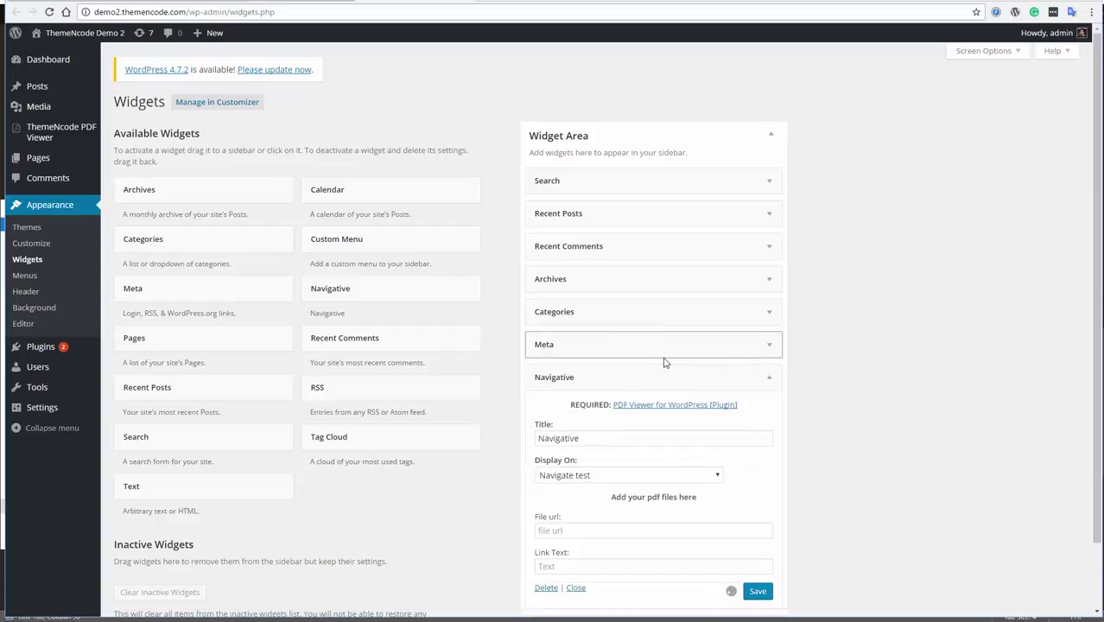
drag(621, 438, 498, 438)
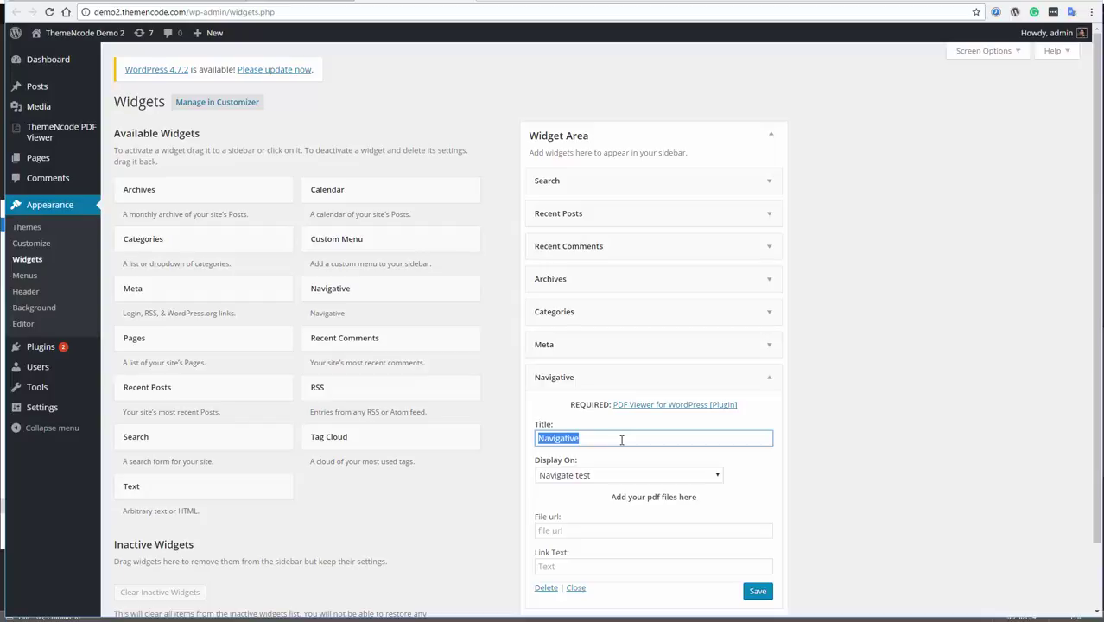
click(619, 476)
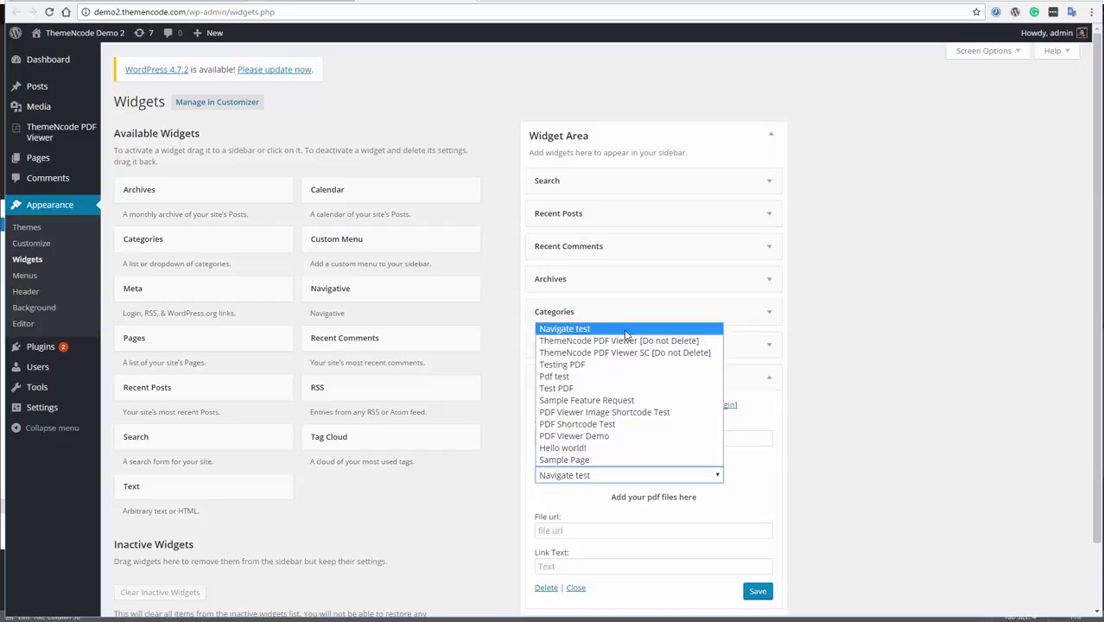
click(627, 331)
scroll(825, 471, down, 1)
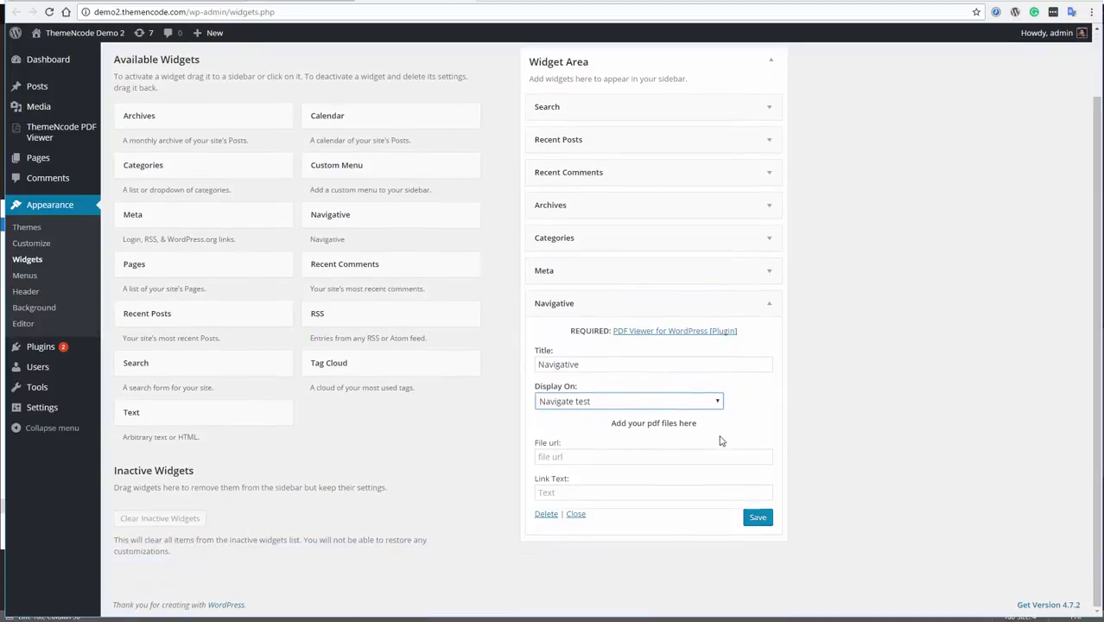
Pick pdf_viewer_for_wordpress_preview_pdf.pdf in the media library, then get and copy its link
click(595, 459)
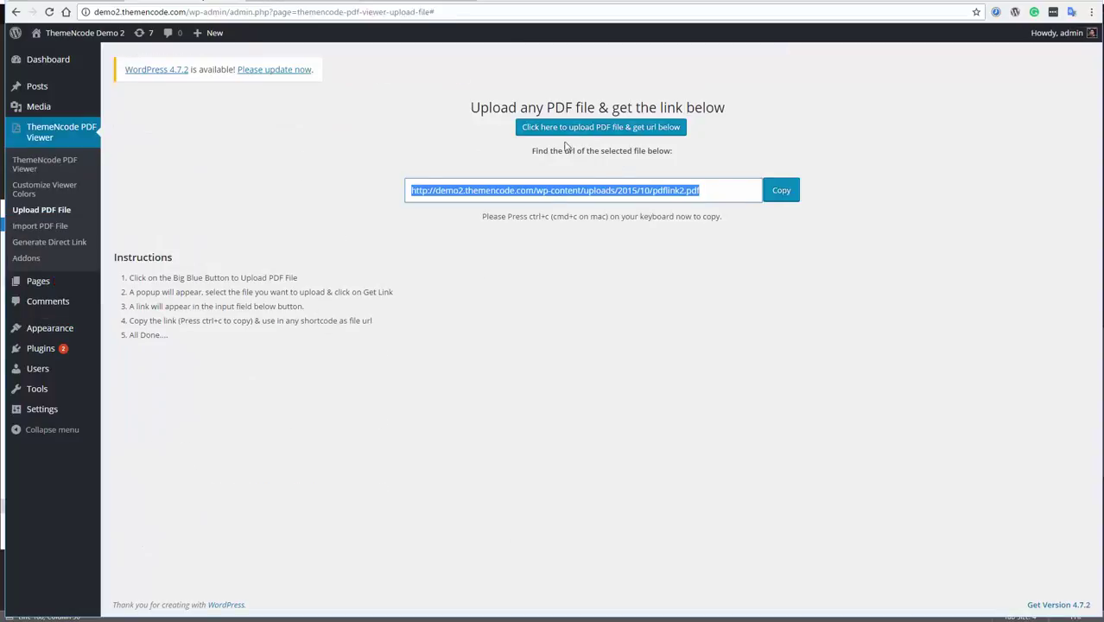
click(574, 129)
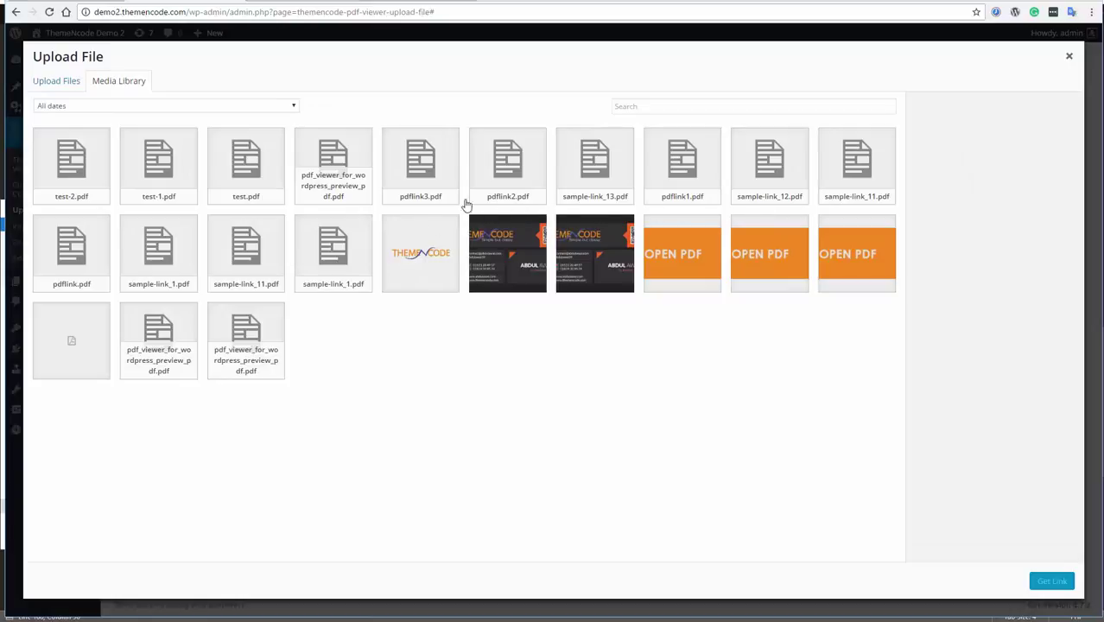
click(319, 188)
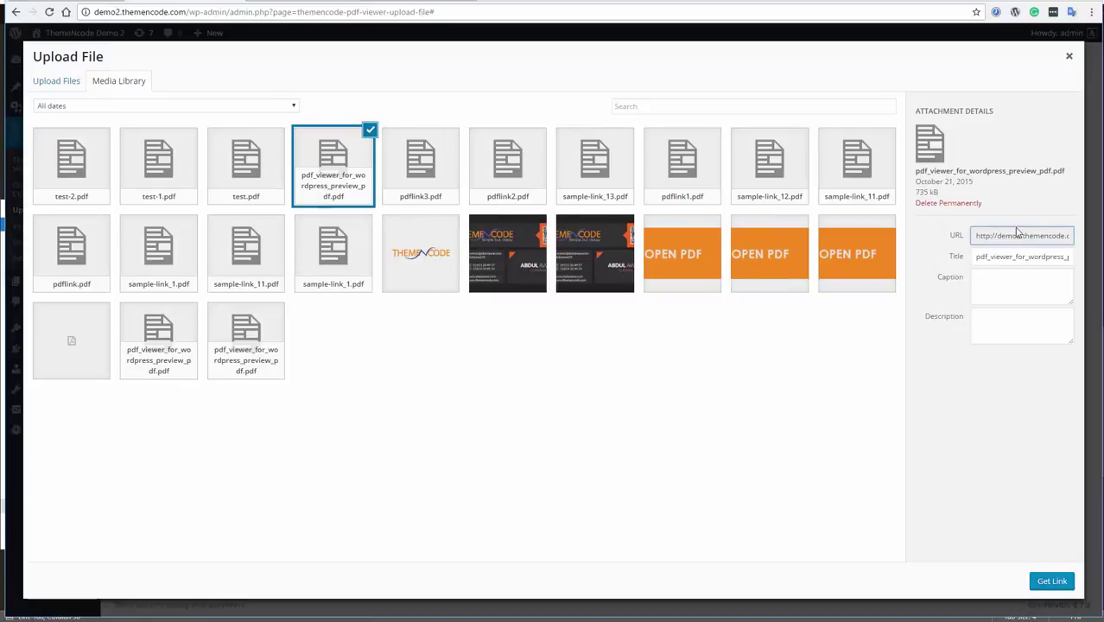
click(1021, 238)
click(1052, 581)
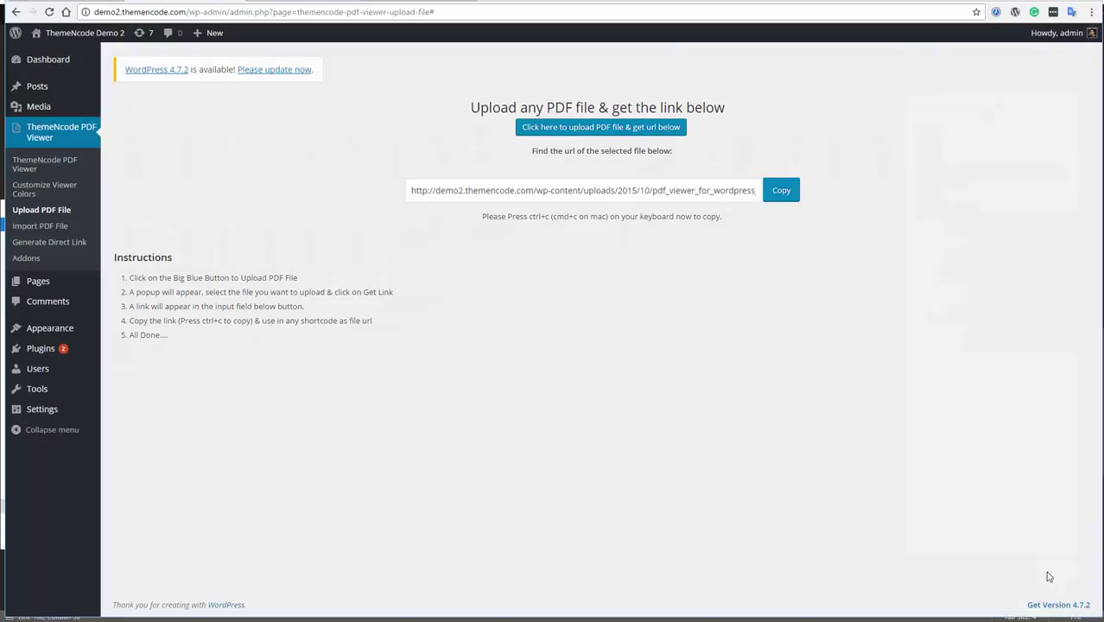
click(790, 194)
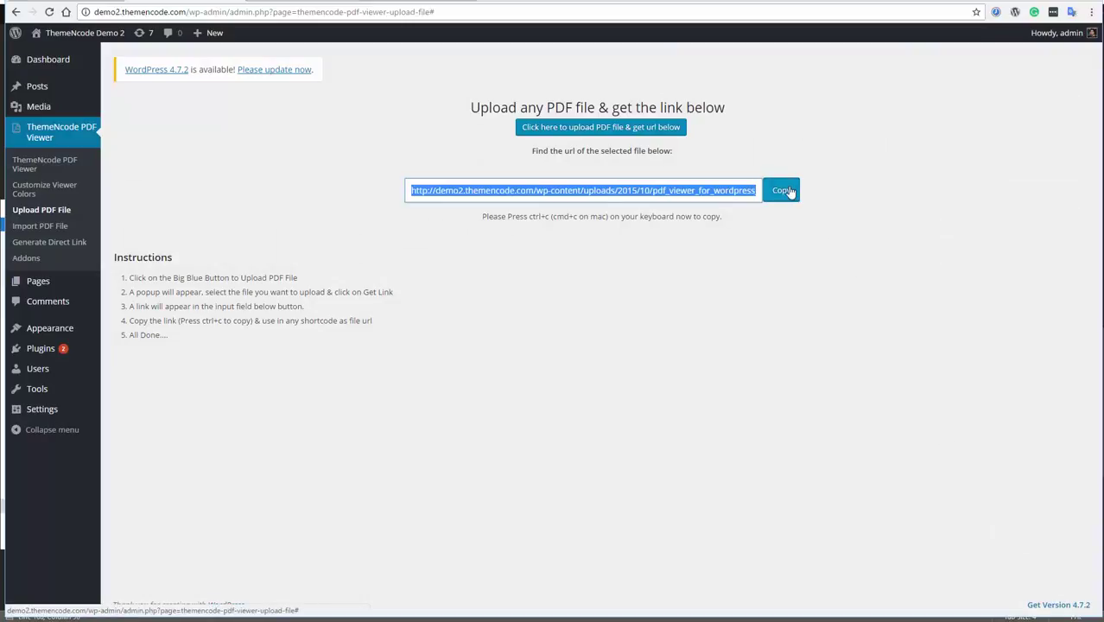
Paste the preview PDF URL as the widget's first File url, label it PVFW, and save
click(412, 4)
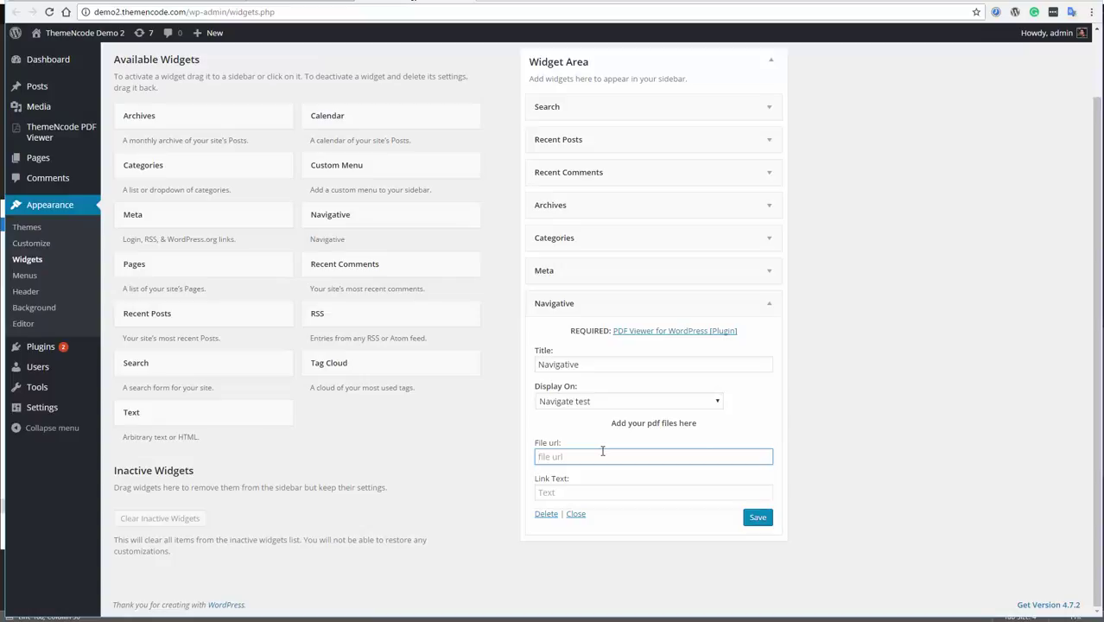
key(ctrl+v)
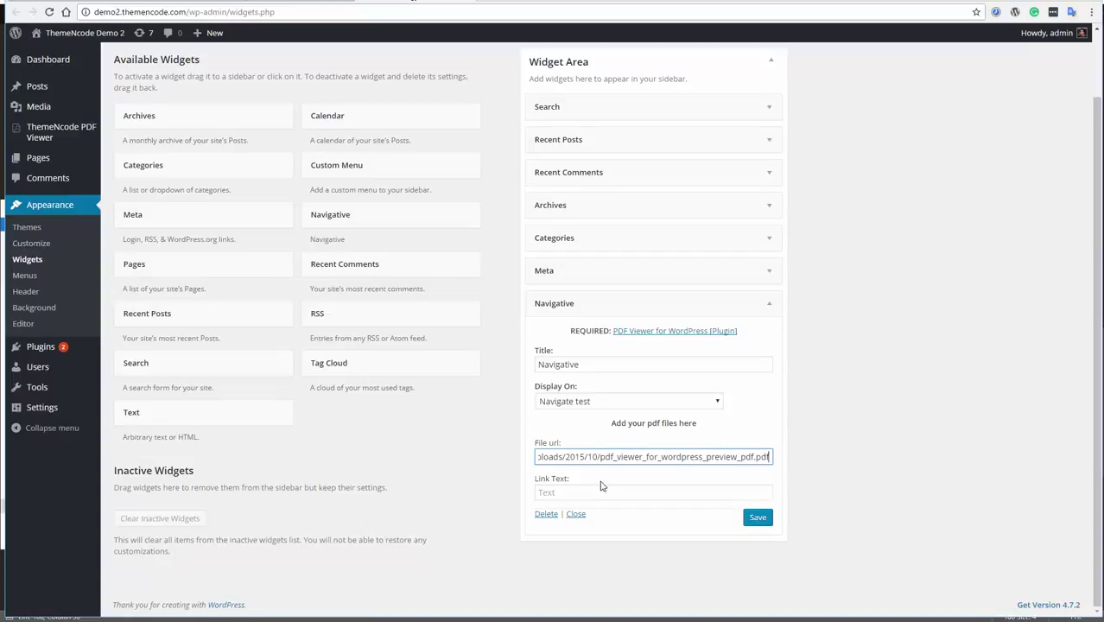
click(598, 495)
text(PVFW)
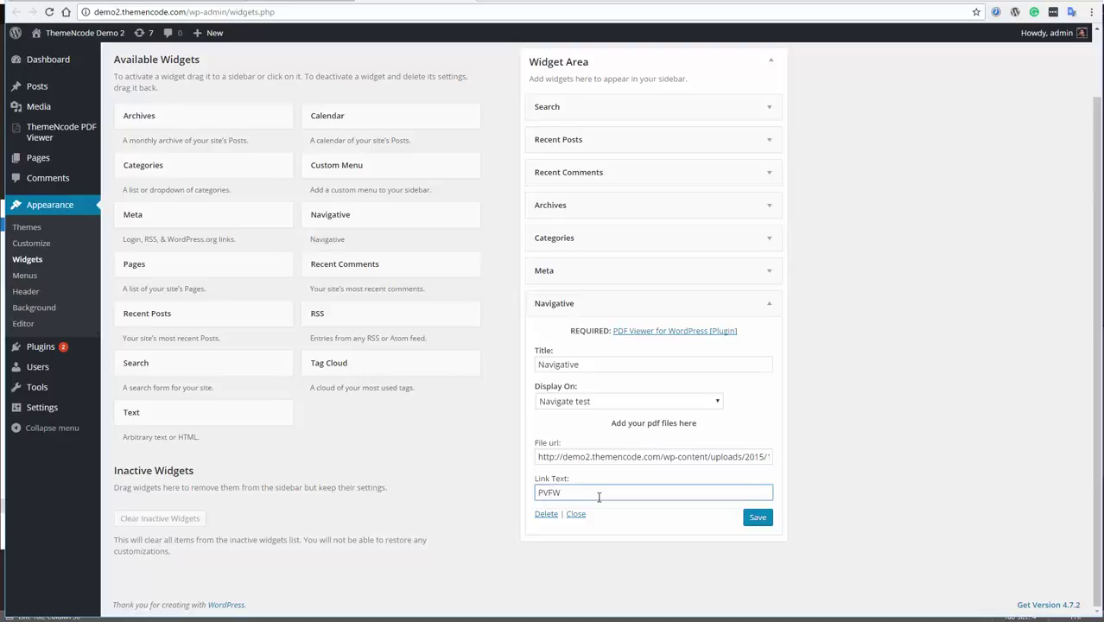
click(757, 518)
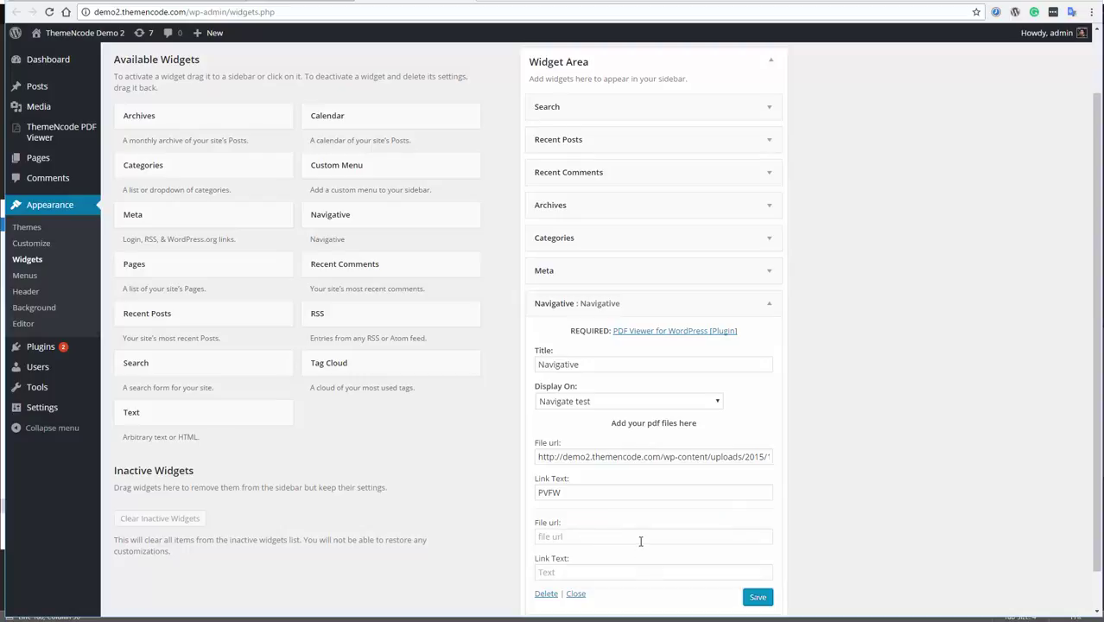
Pick test-1.pdf in the media library, then get and copy its link
click(587, 538)
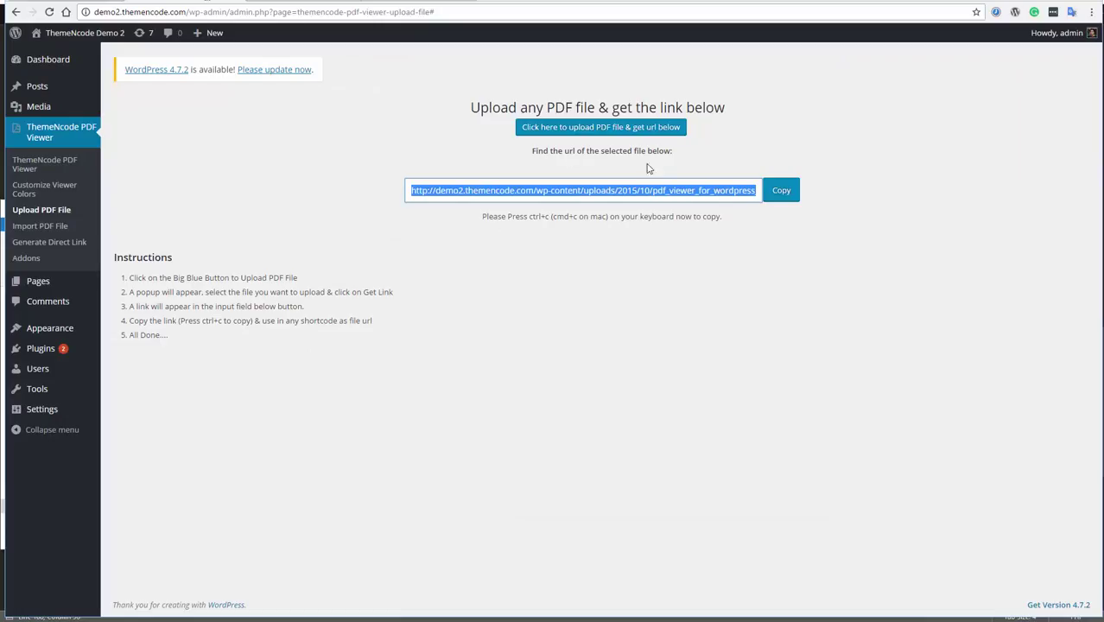
click(622, 137)
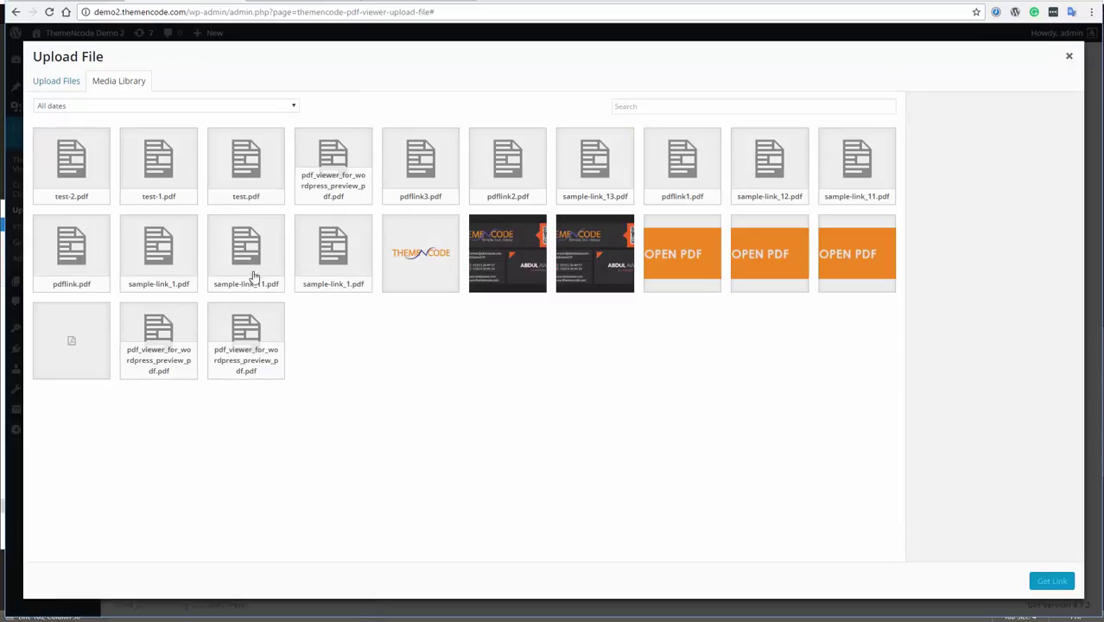
click(150, 177)
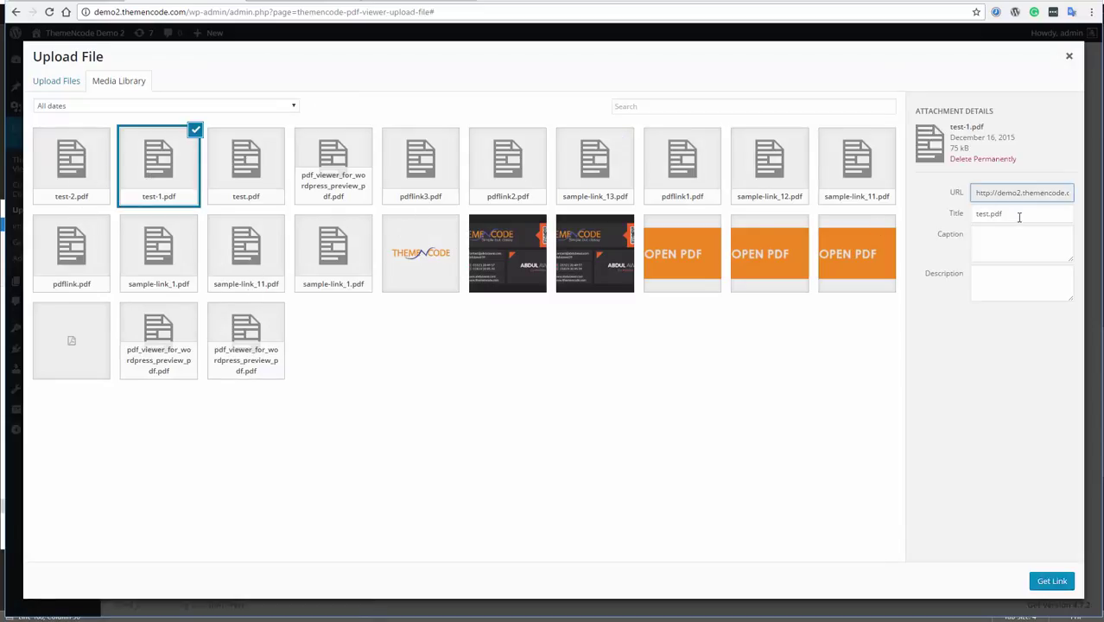
click(1064, 576)
click(783, 202)
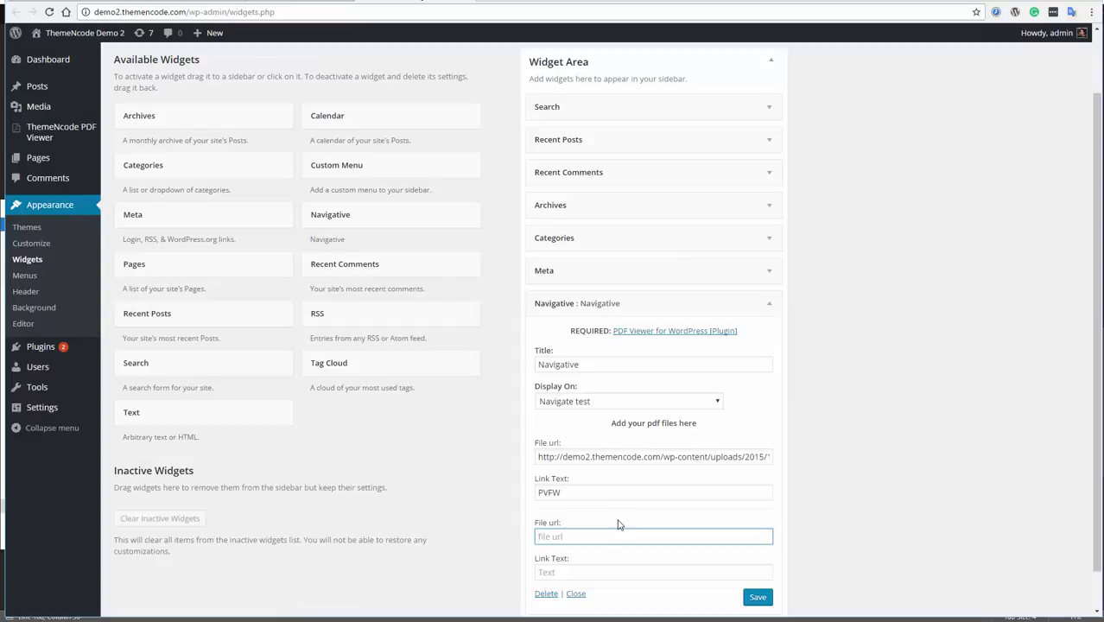
Paste the test-1.pdf URL as the second widget link, label it 'Test 1', and save
key(ctrl+v)
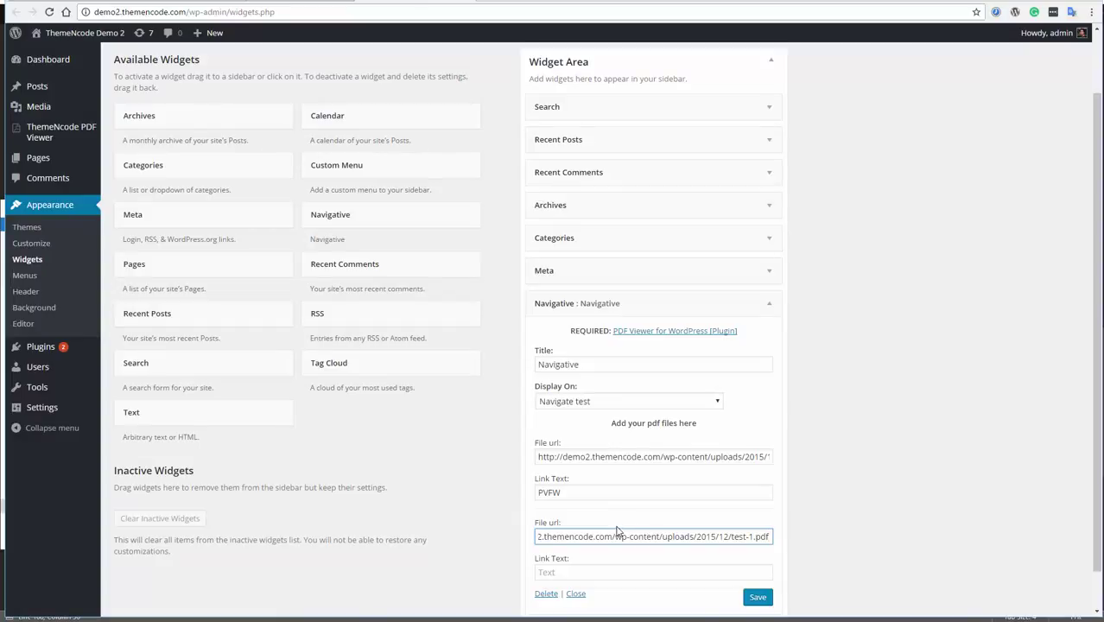
key(Tab)
text(T)
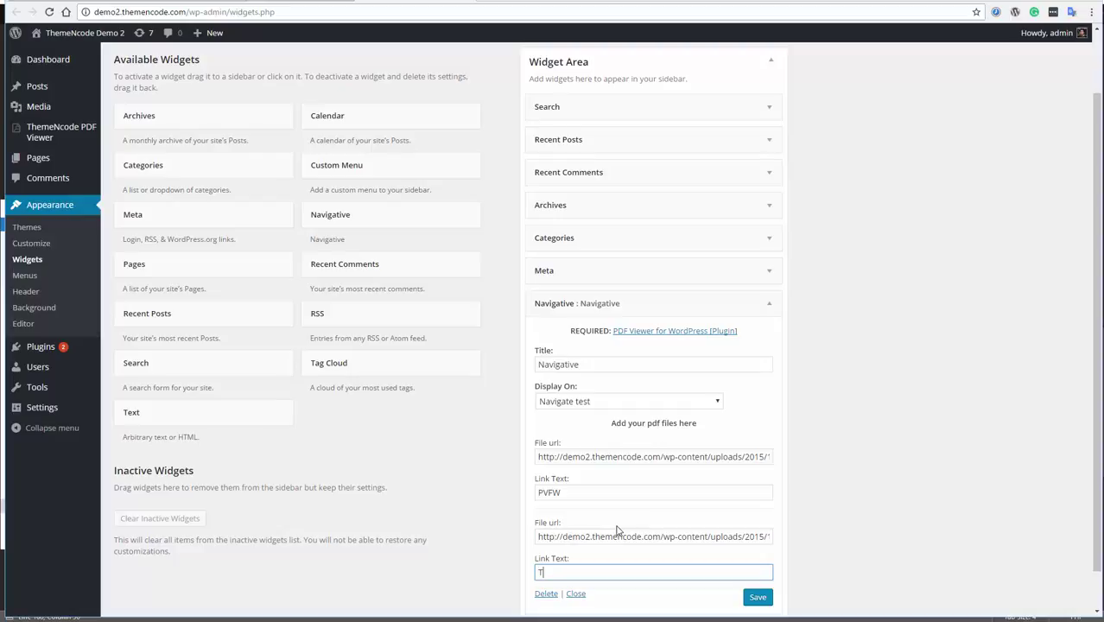
text(est 1)
scroll(743, 553, down, 1)
click(759, 554)
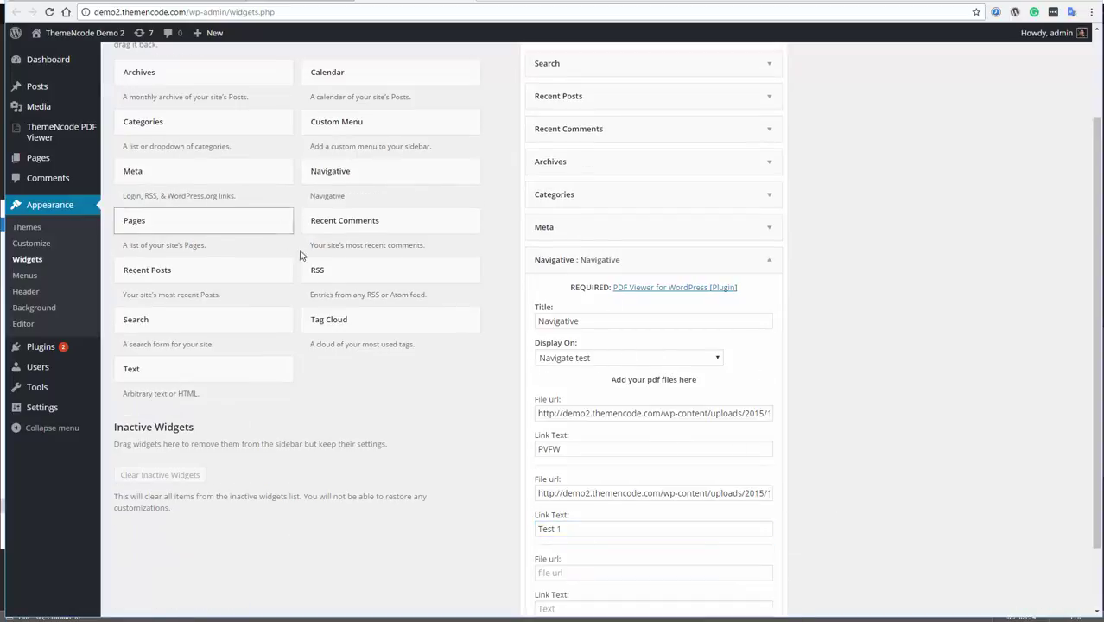
scroll(299, 331, up, 2)
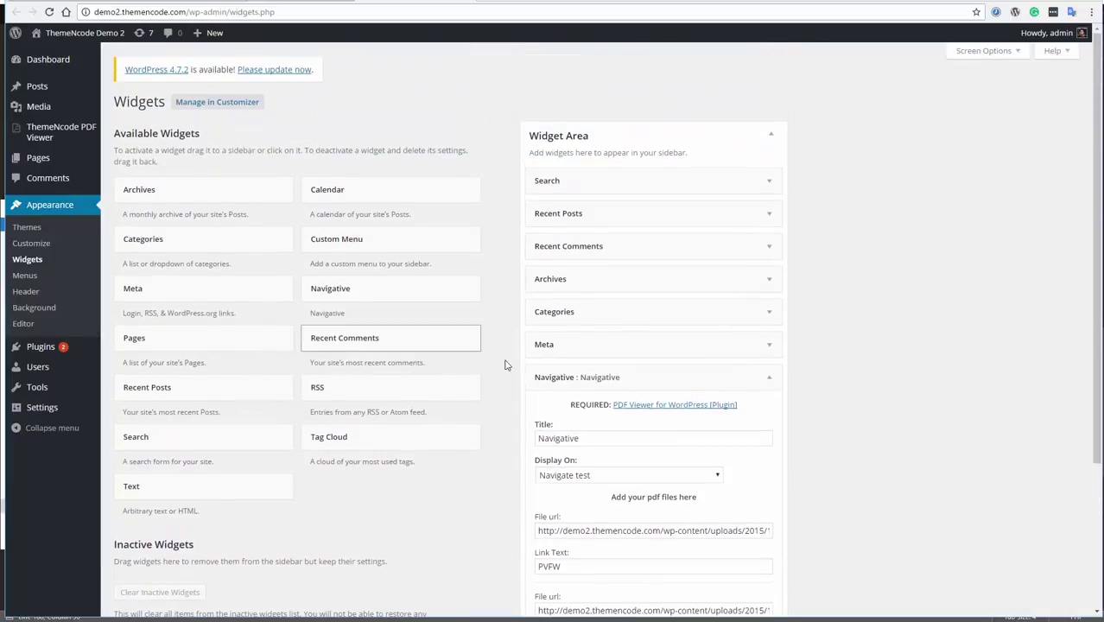
scroll(626, 395, down, 3)
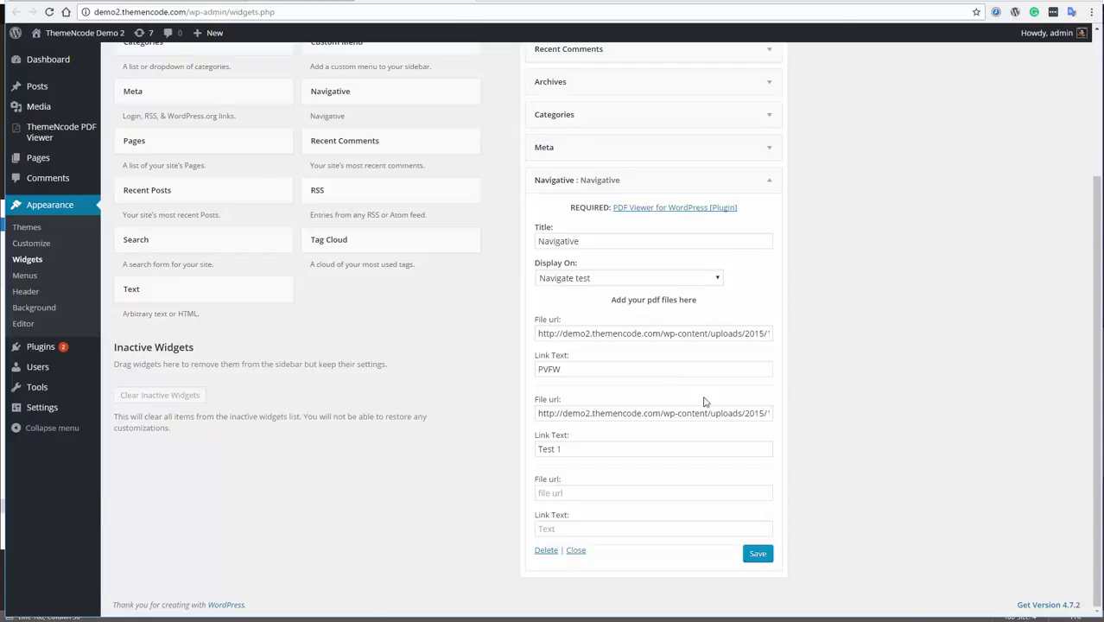
Reload the live Navigate test page and scroll down to the new Navigative sidebar widget
key(ctrl+Tab)
click(269, 15)
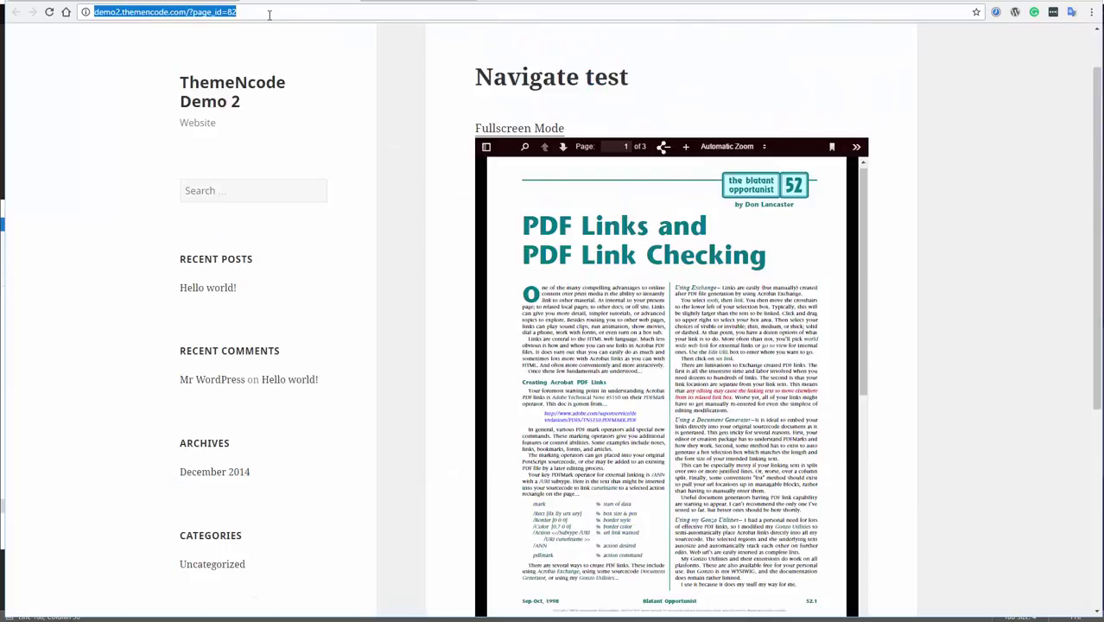
click(50, 12)
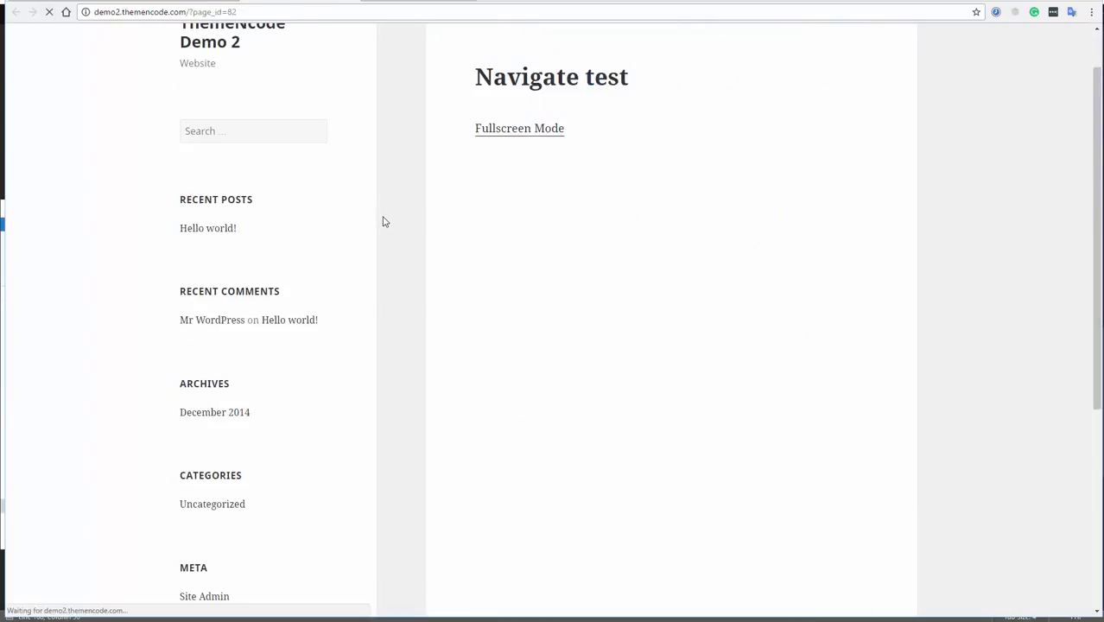
scroll(385, 234, down, 3)
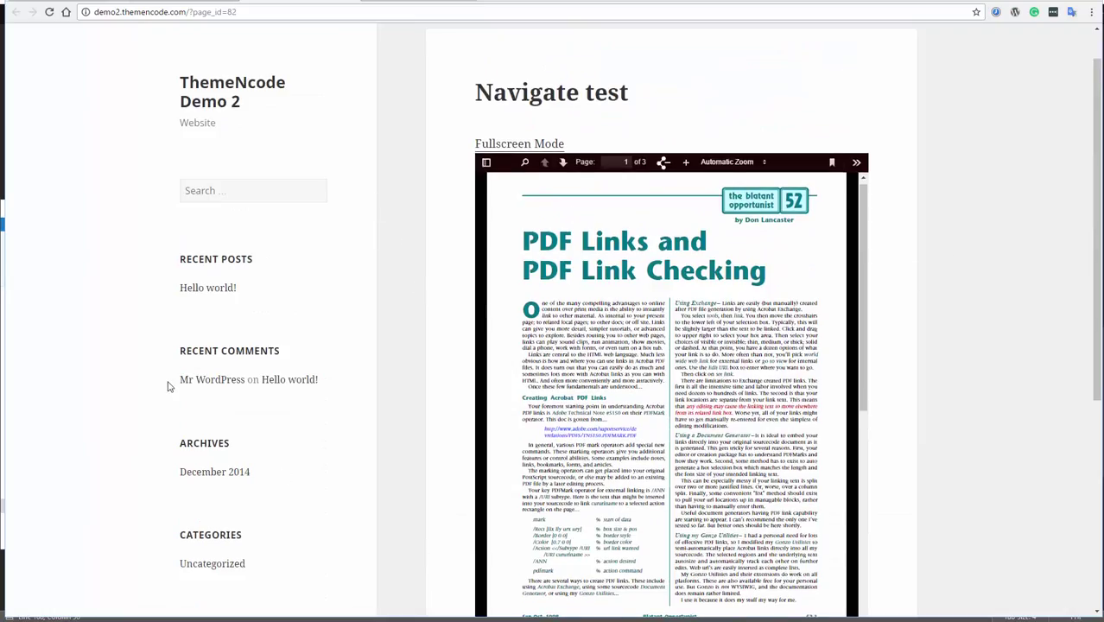
scroll(171, 386, down, 3)
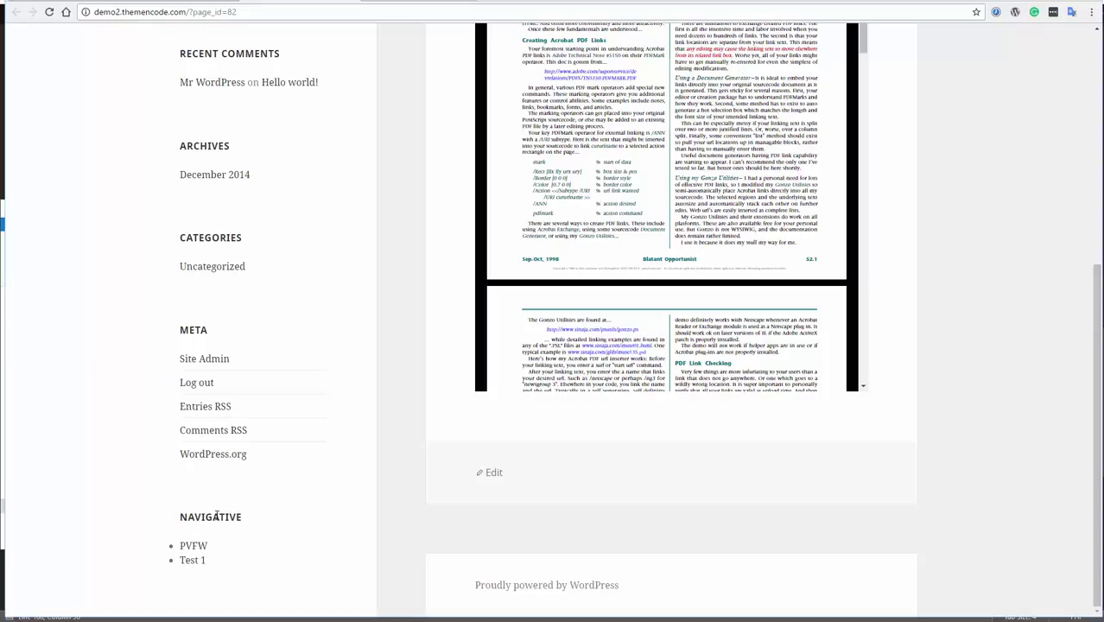
Load the PVFW PDF via the Navigative sidebar link and scroll through the page
click(193, 548)
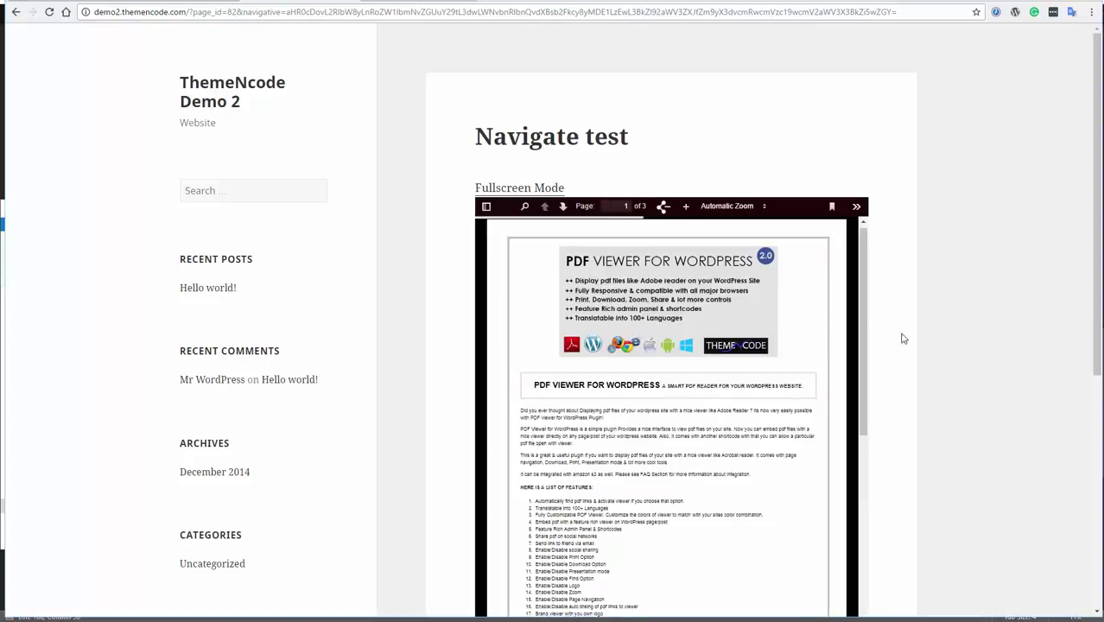
scroll(302, 421, down, 2)
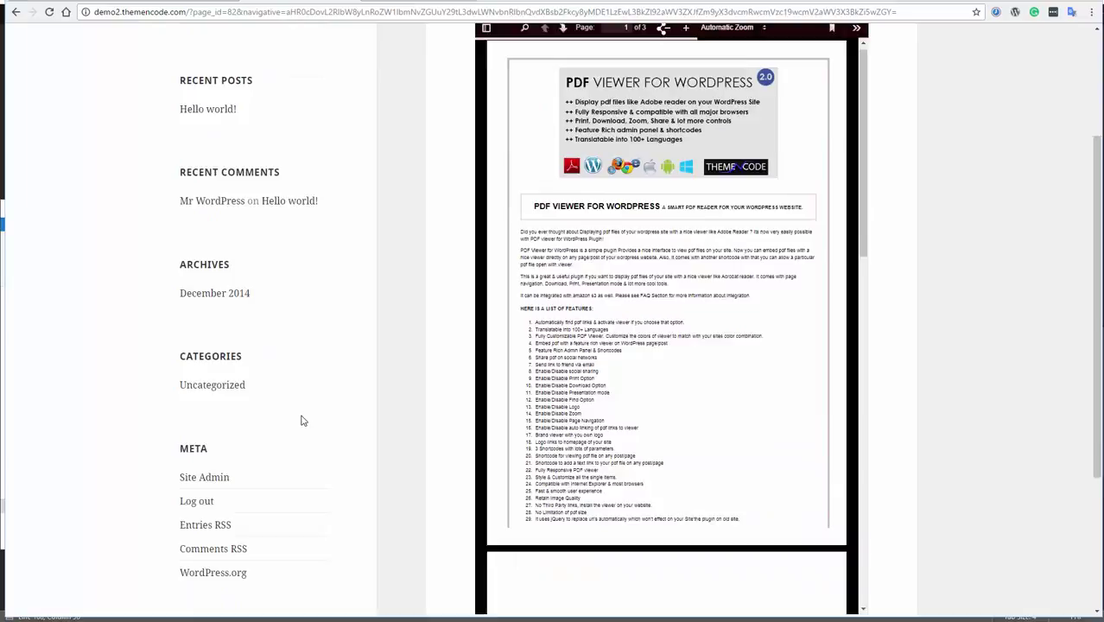
scroll(301, 421, down, 2)
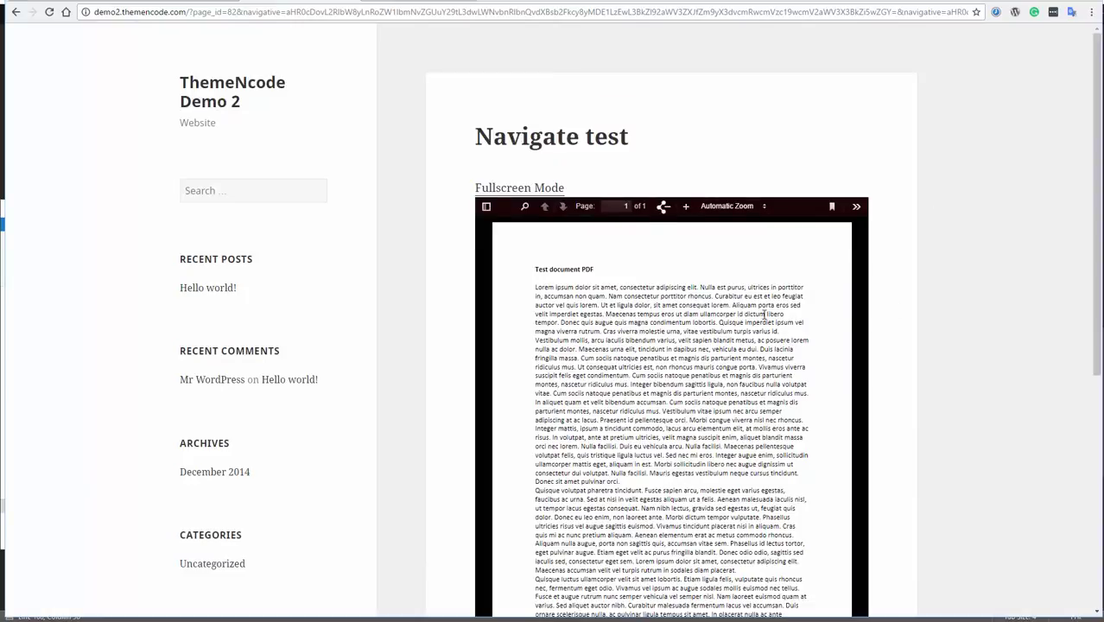
scroll(765, 316, down, 4)
scroll(773, 361, up, 4)
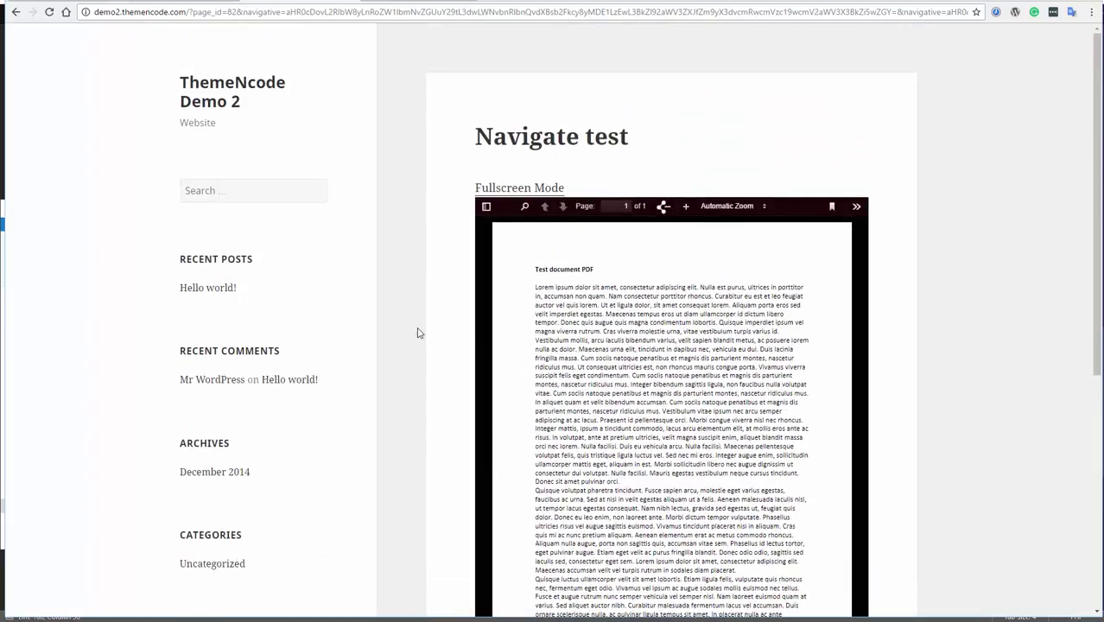